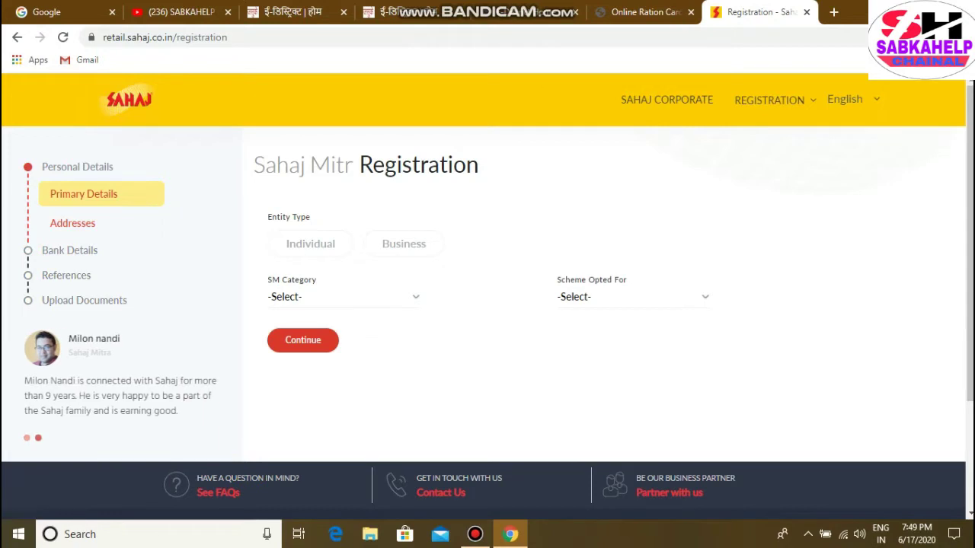
Set the entity type to Individual and the SM Category to Sahaj Mitr
{"action": "left_click", "coordinate": [311, 244]}
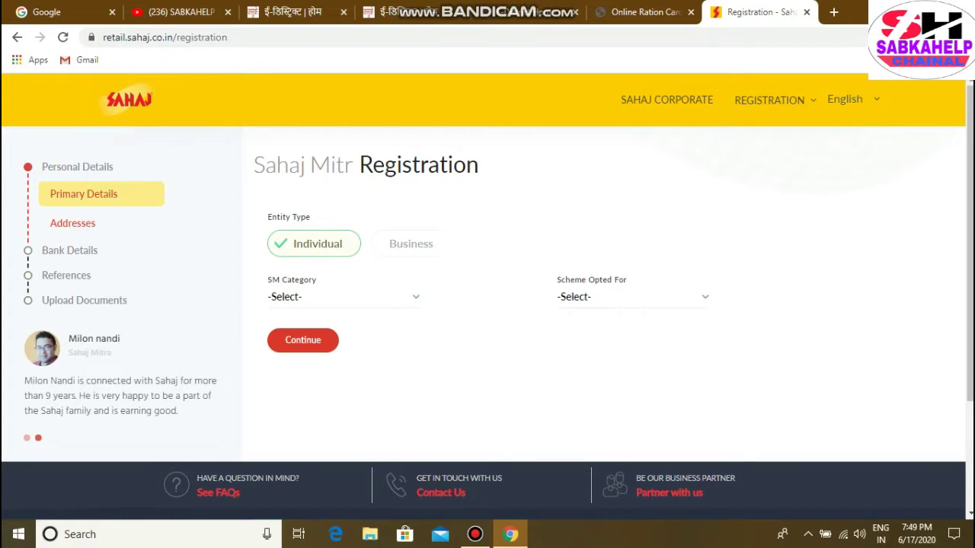
{"action": "left_click", "coordinate": [343, 297]}
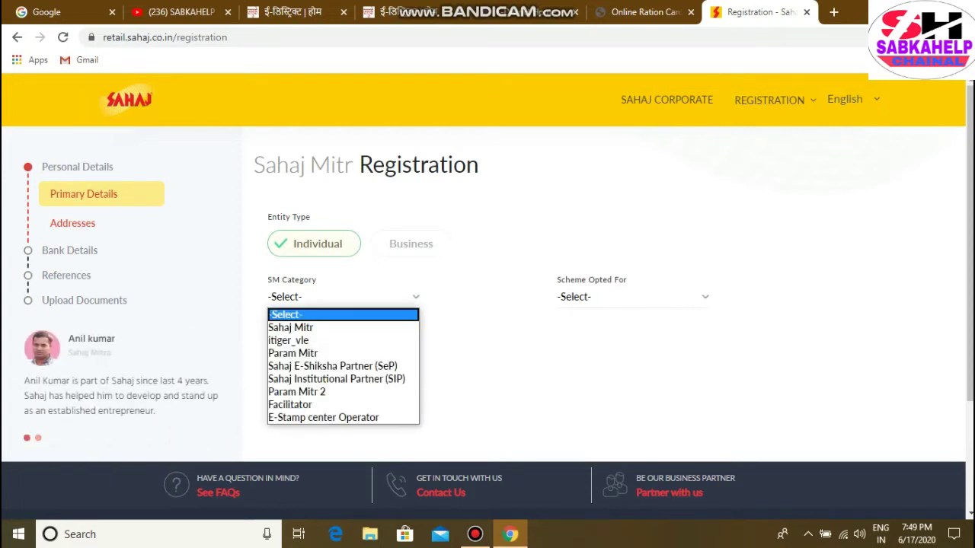
{"action": "key", "text": "Down"}
{"action": "key", "text": "Down"}
{"action": "key", "text": "Down"}
{"action": "key", "text": "Down"}
{"action": "key", "text": "Down"}
{"action": "key", "text": "Down"}
{"action": "key", "text": "Down"}
{"action": "key", "text": "Down"}
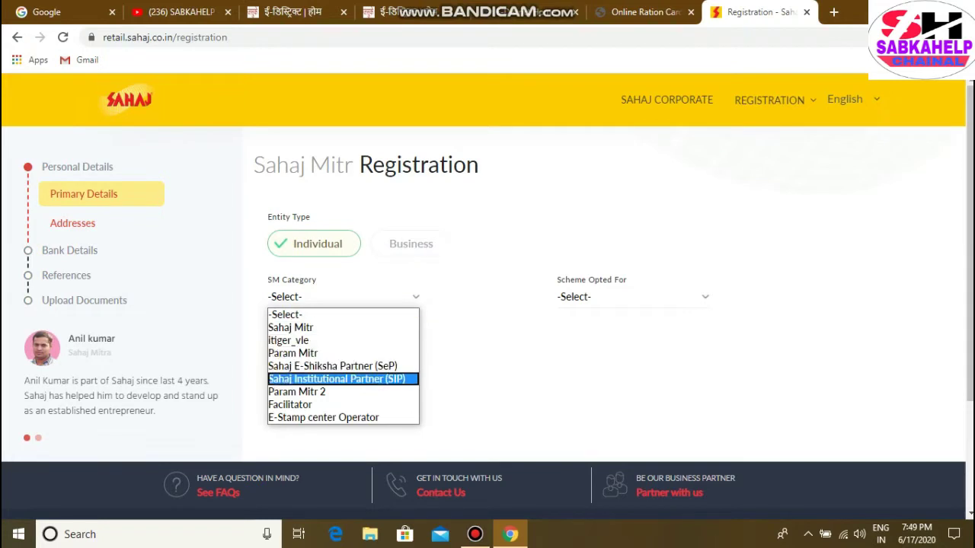
{"action": "key", "text": "Up"}
{"action": "key", "text": "Up"}
{"action": "key", "text": "Up"}
{"action": "key", "text": "Up"}
{"action": "key", "text": "Up"}
{"action": "key", "text": "Up"}
{"action": "key", "text": "Up"}
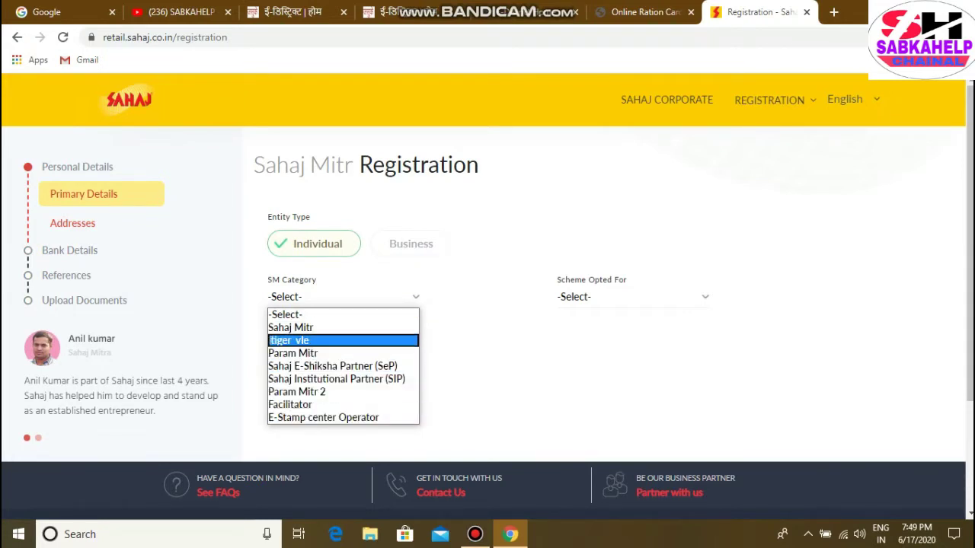
{"action": "key", "text": "Return"}
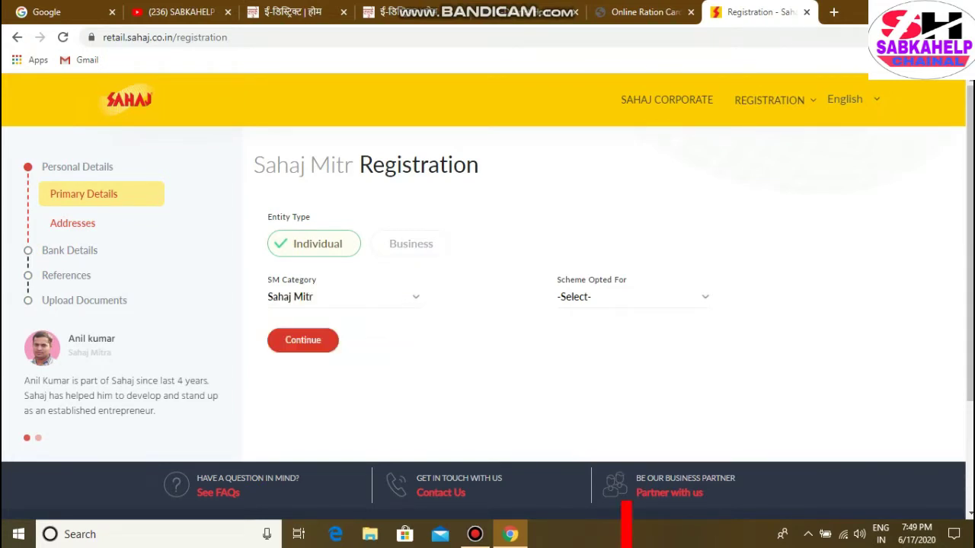
{"action": "key", "text": "alt+Down"}
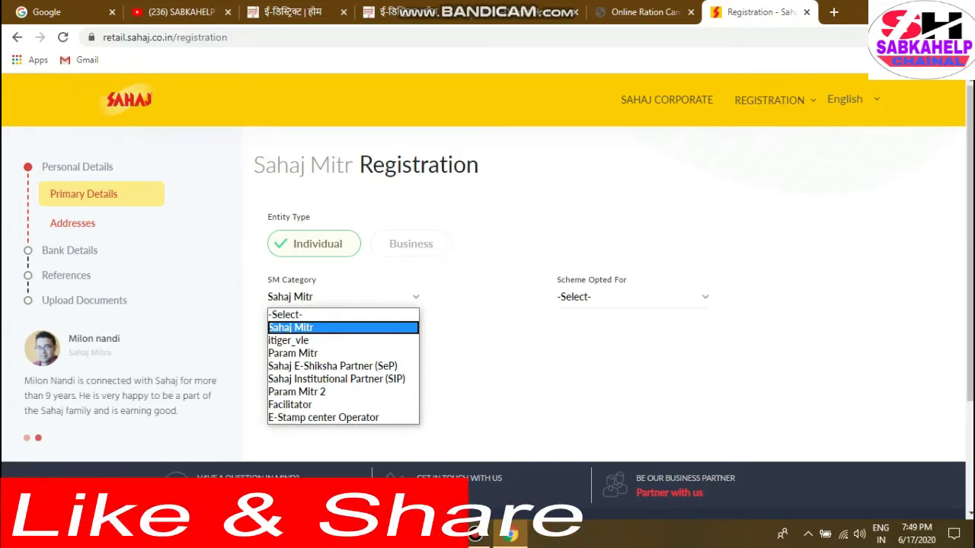
{"action": "key", "text": "Return"}
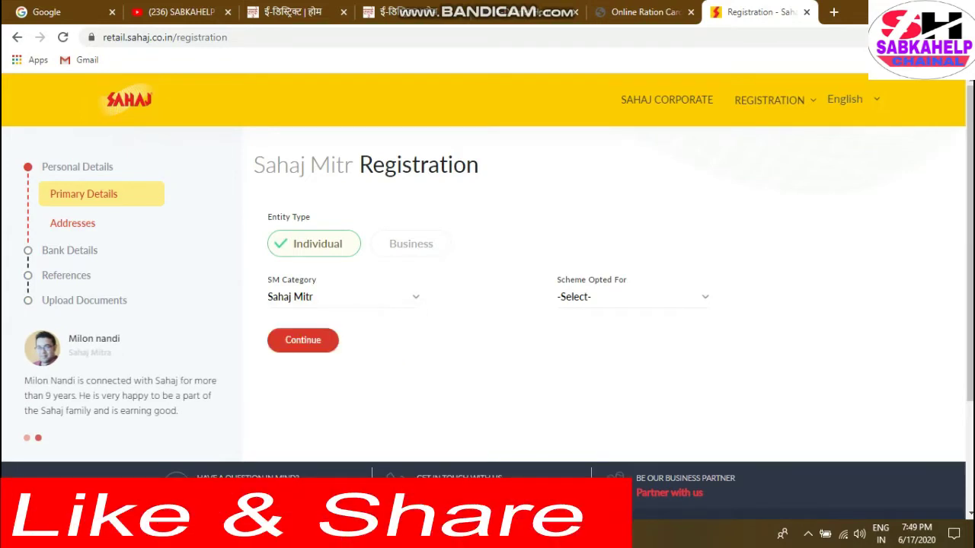
Choose Rural as the scheme opted for and continue to the name details section
{"action": "left_click", "coordinate": [632, 297]}
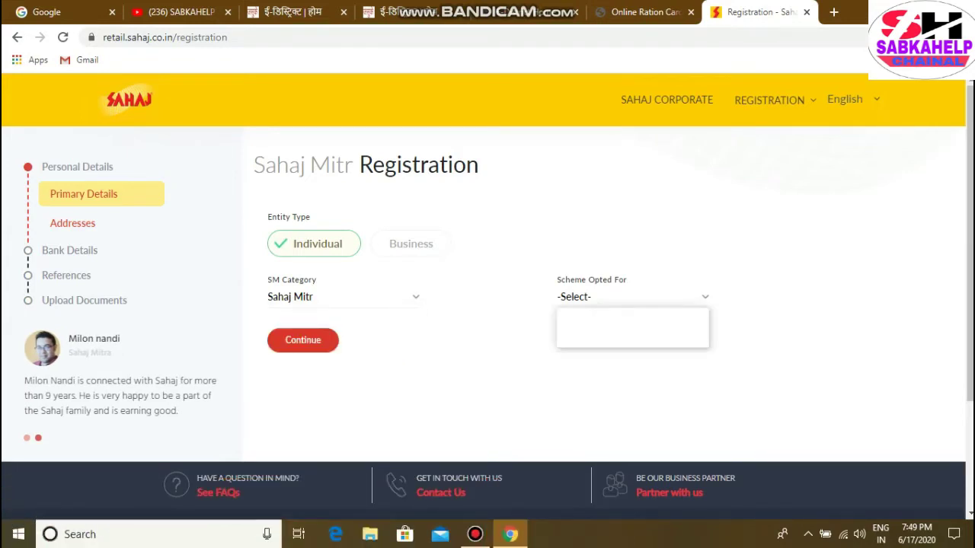
{"action": "key", "text": "Down"}
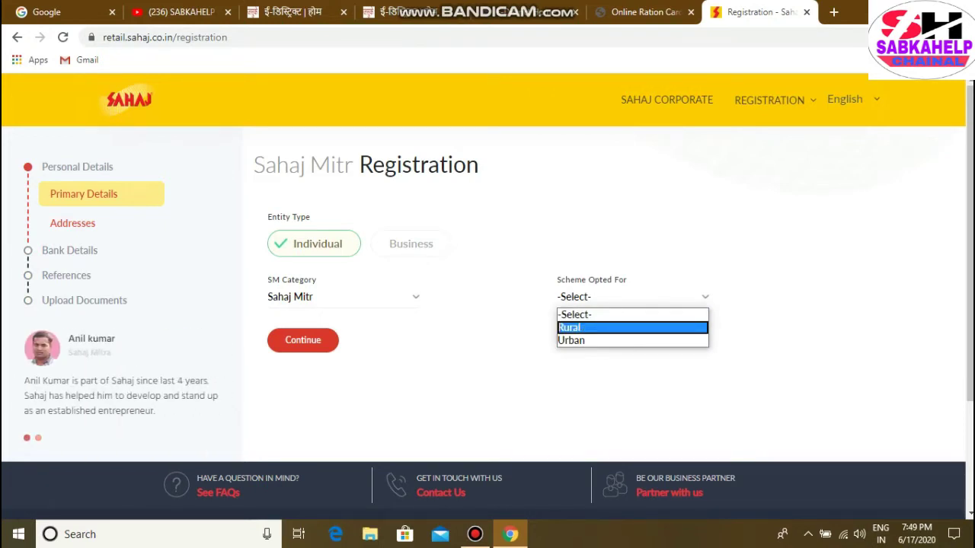
{"action": "key", "text": "Down"}
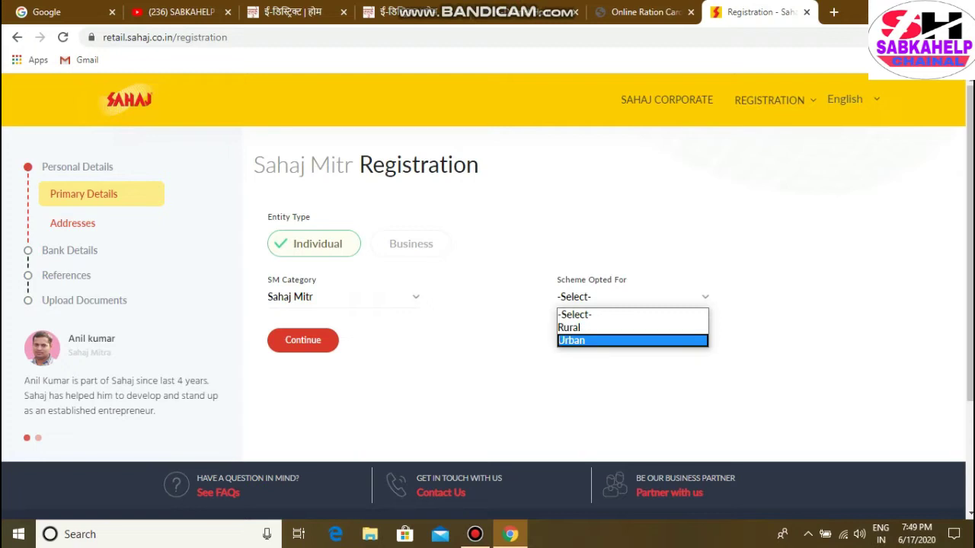
{"action": "key", "text": "Up"}
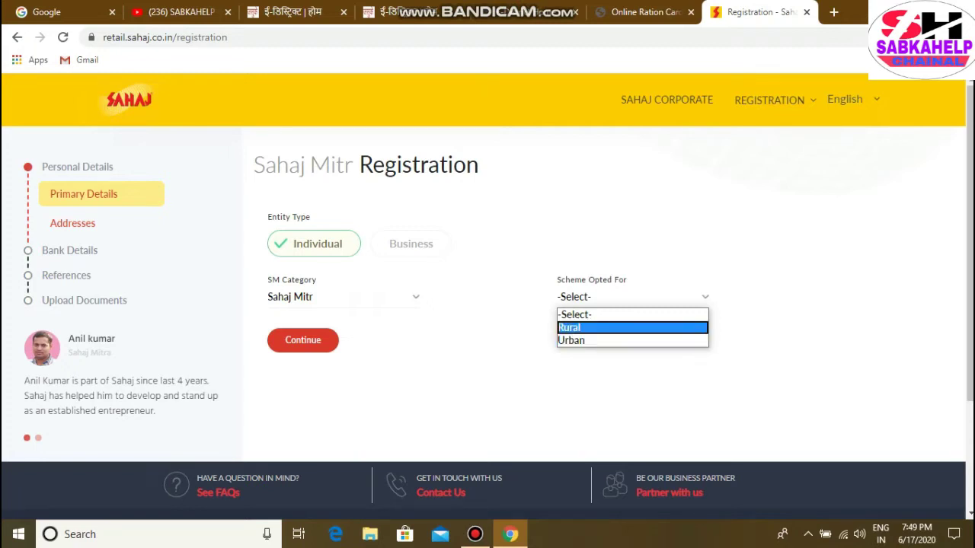
{"action": "key", "text": "Return"}
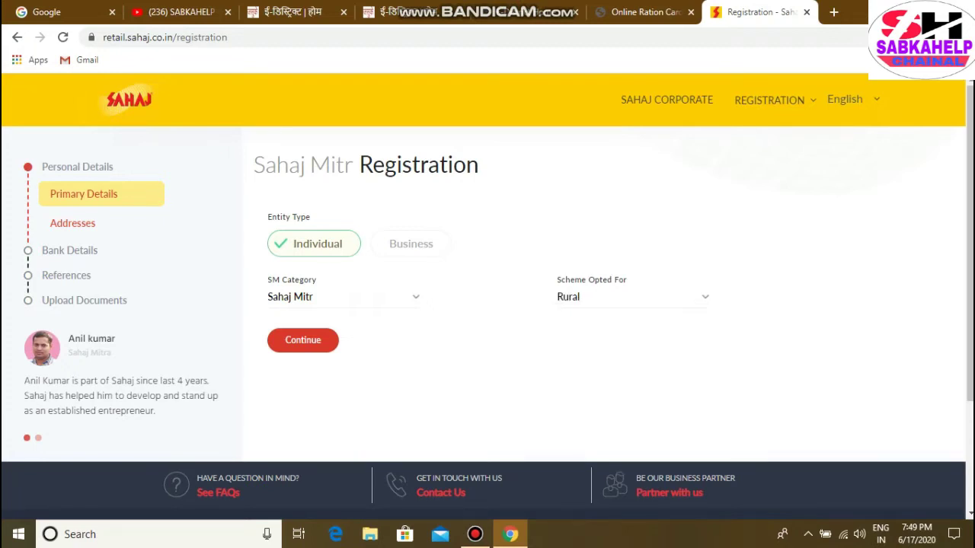
{"action": "key", "text": "Tab"}
{"action": "key", "text": "Return"}
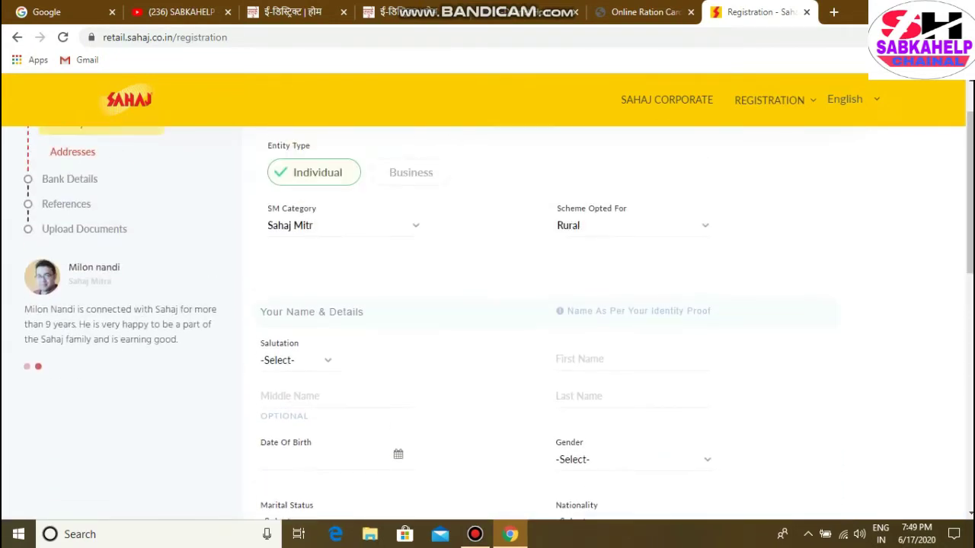
Select the Mr. salutation and enter the applicant's first and last name
{"action": "left_click", "coordinate": [296, 289]}
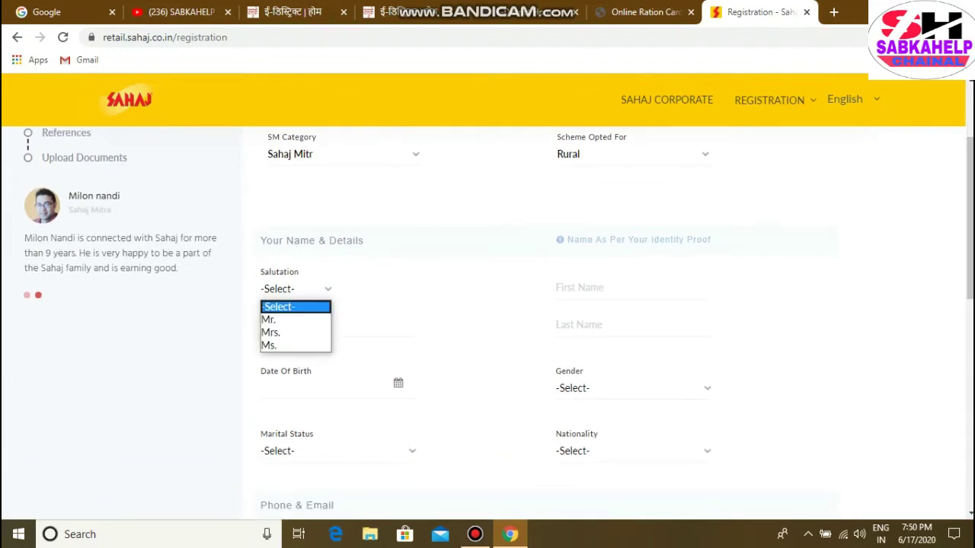
{"action": "key", "text": "Return"}
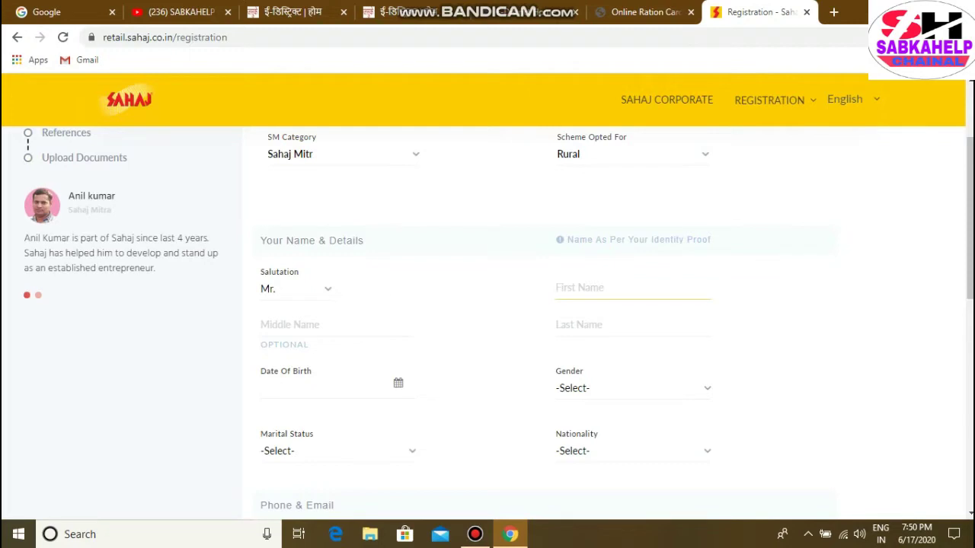
{"action": "scroll", "coordinate": [498, 321], "scroll_direction": "down", "scroll_amount": 1}
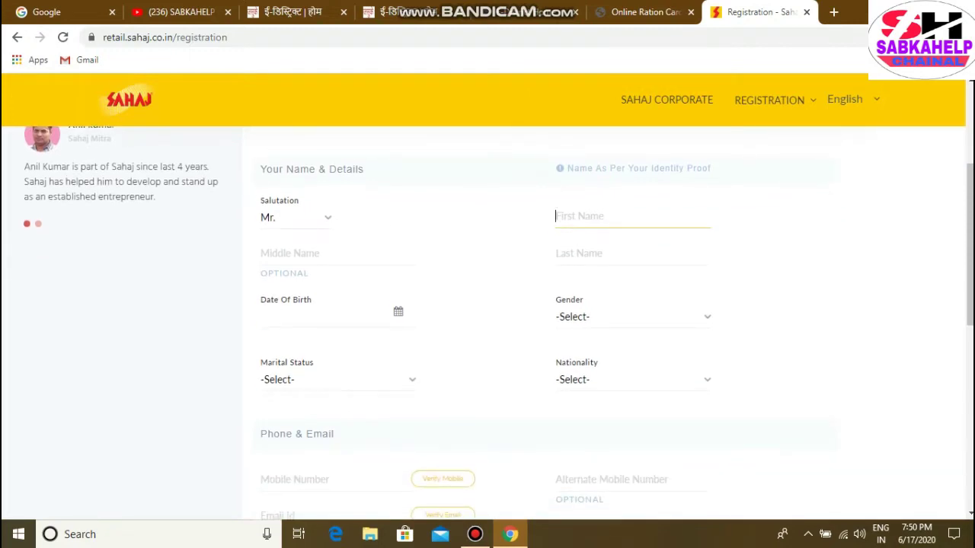
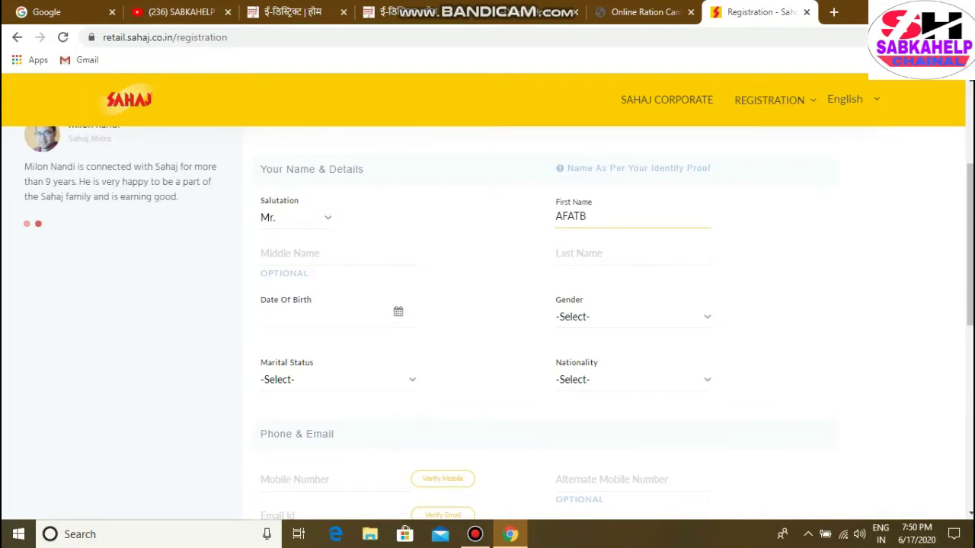
{"action": "key", "text": "Tab"}
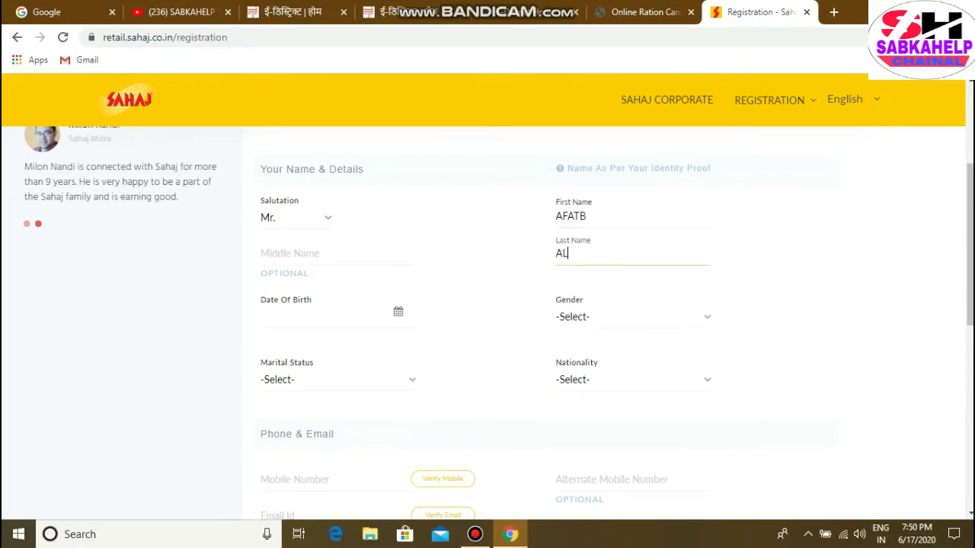
Set the date of birth to 01/02/1979 in the calendar picker
{"action": "key", "text": "Tab"}
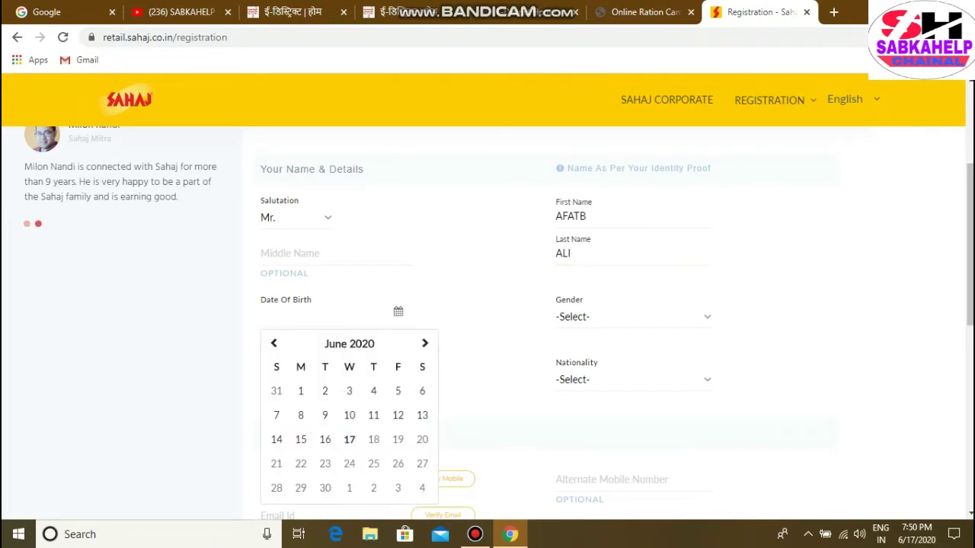
{"action": "key", "text": "Down"}
{"action": "key", "text": "Down"}
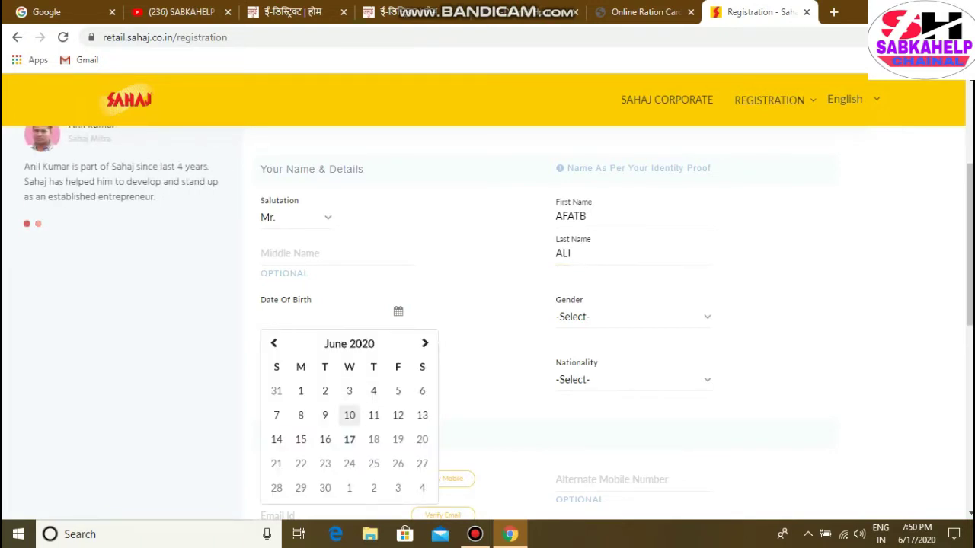
{"action": "key", "text": "Down"}
{"action": "key", "text": "ctrl+Up"}
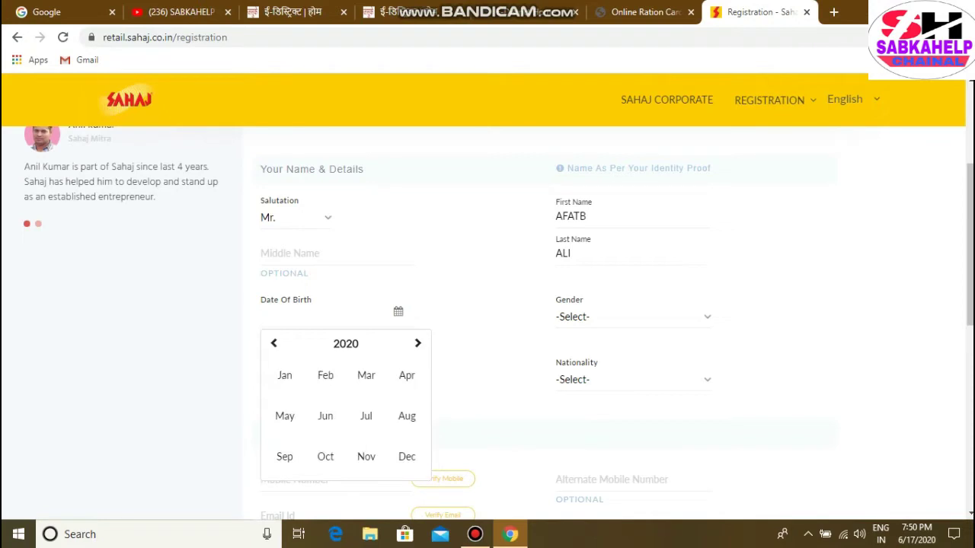
{"action": "key", "text": "ctrl+Up"}
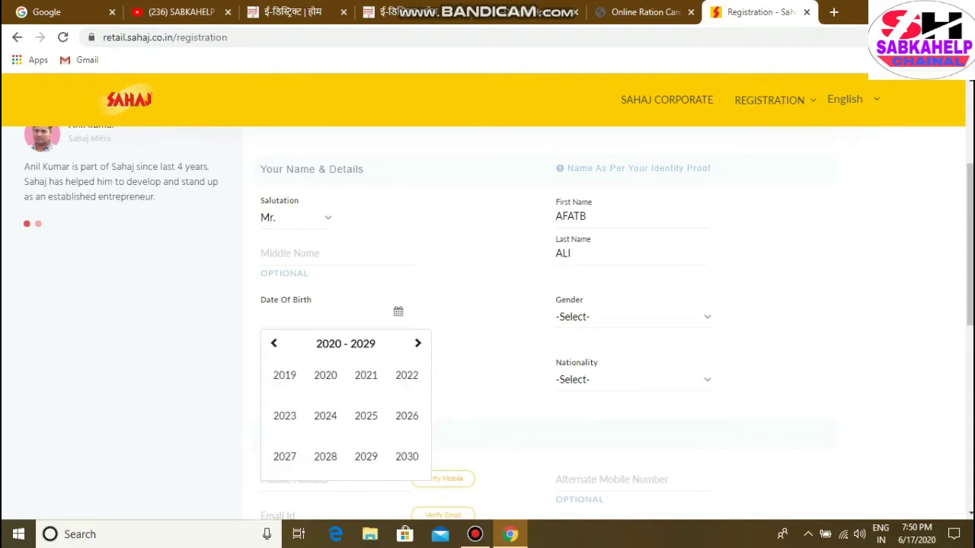
{"action": "key", "text": "Up"}
{"action": "key", "text": "Up"}
{"action": "key", "text": "Up"}
{"action": "key", "text": "Up"}
{"action": "key", "text": "Up"}
{"action": "key", "text": "Up"}
{"action": "key", "text": "Up"}
{"action": "key", "text": "Up"}
{"action": "key", "text": "Up"}
{"action": "key", "text": "Up"}
{"action": "key", "text": "Left"}
{"action": "key", "text": "Return"}
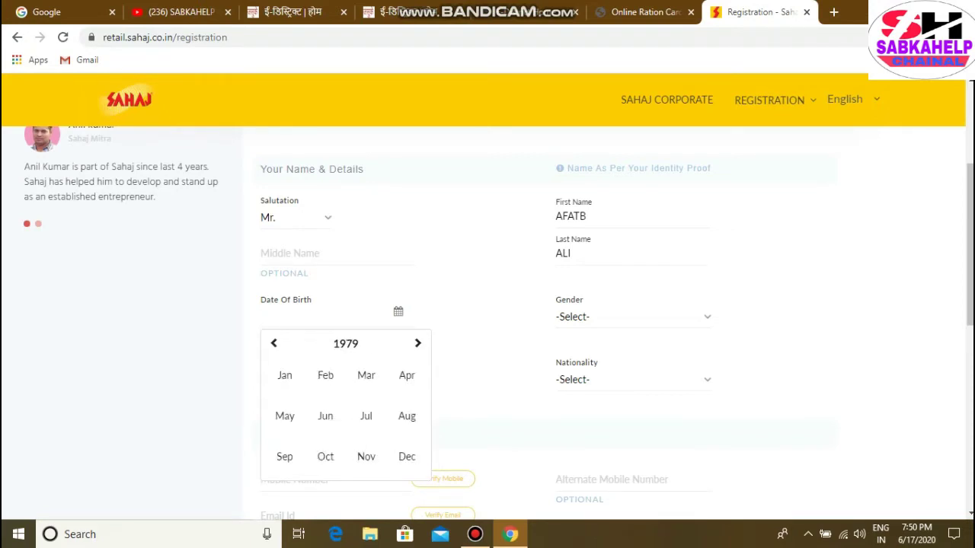
{"action": "key", "text": "Return"}
{"action": "key", "text": "Right"}
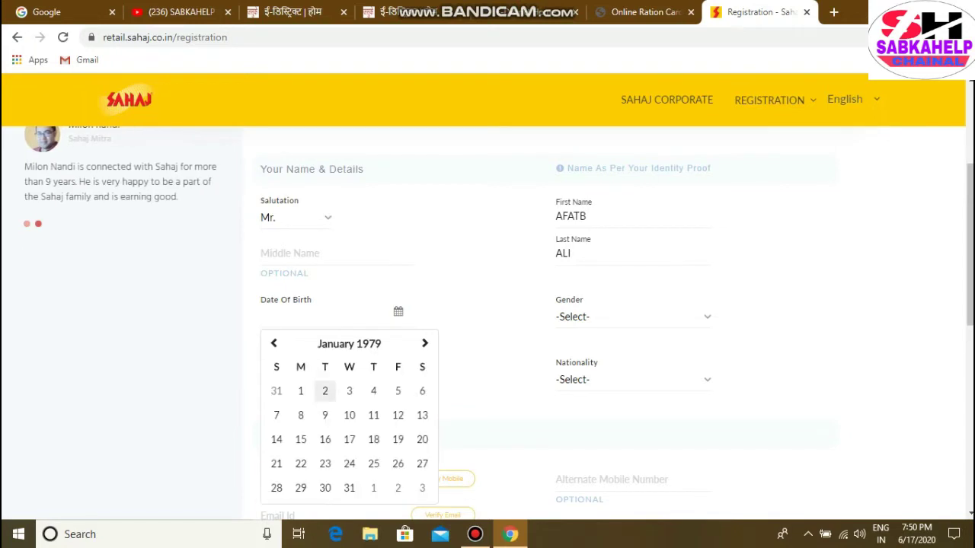
{"action": "key", "text": "Return"}
Set gender to Male and marital status to Single
{"action": "key", "text": "Tab"}
{"action": "key", "text": "alt+Down"}
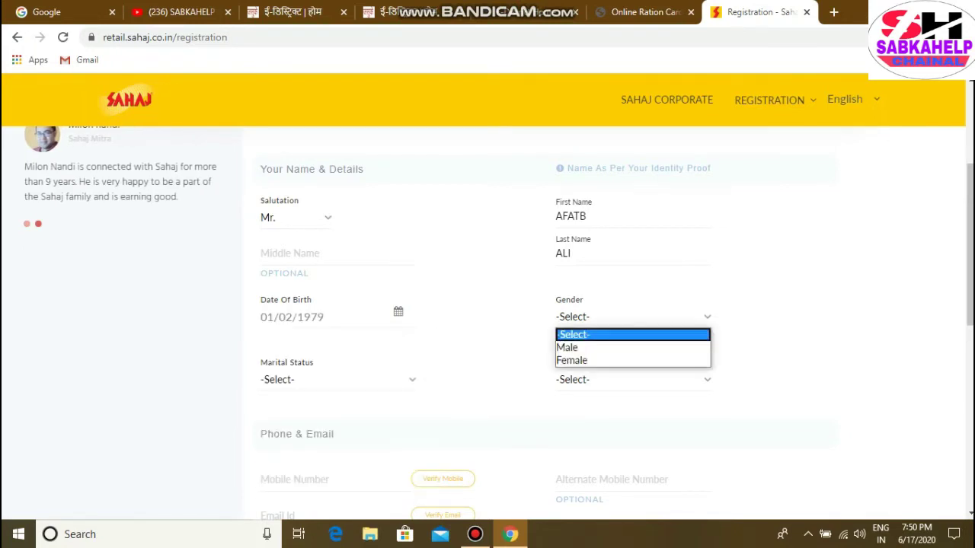
{"action": "key", "text": "Down"}
{"action": "key", "text": "Return"}
{"action": "scroll", "coordinate": [533, 320], "scroll_direction": "down", "scroll_amount": 1}
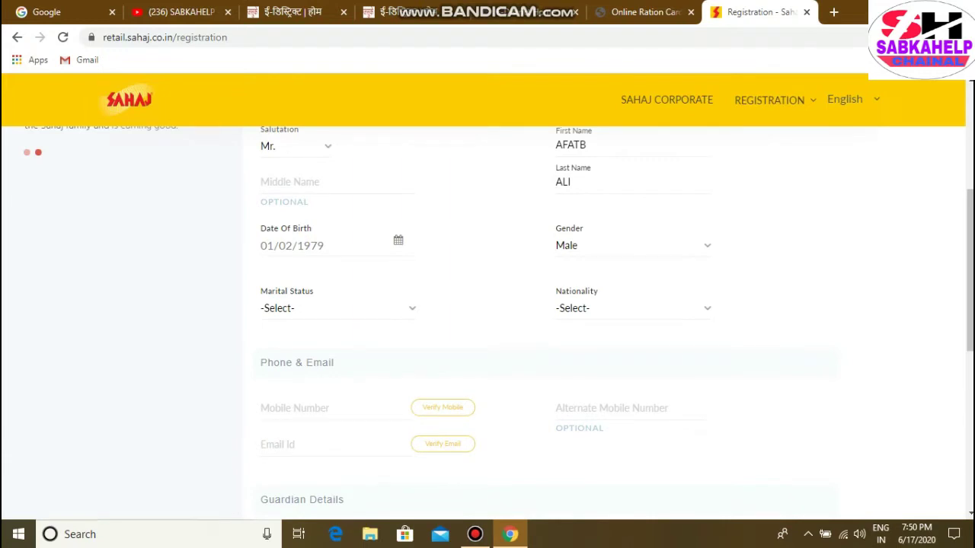
{"action": "key", "text": "Tab"}
{"action": "key", "text": "alt+Down"}
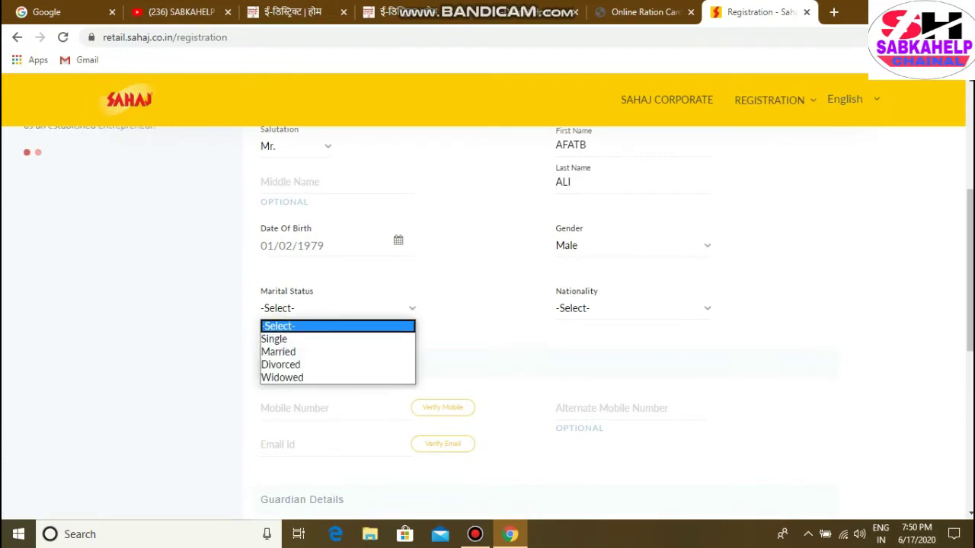
{"action": "key", "text": "Down"}
{"action": "key", "text": "Return"}
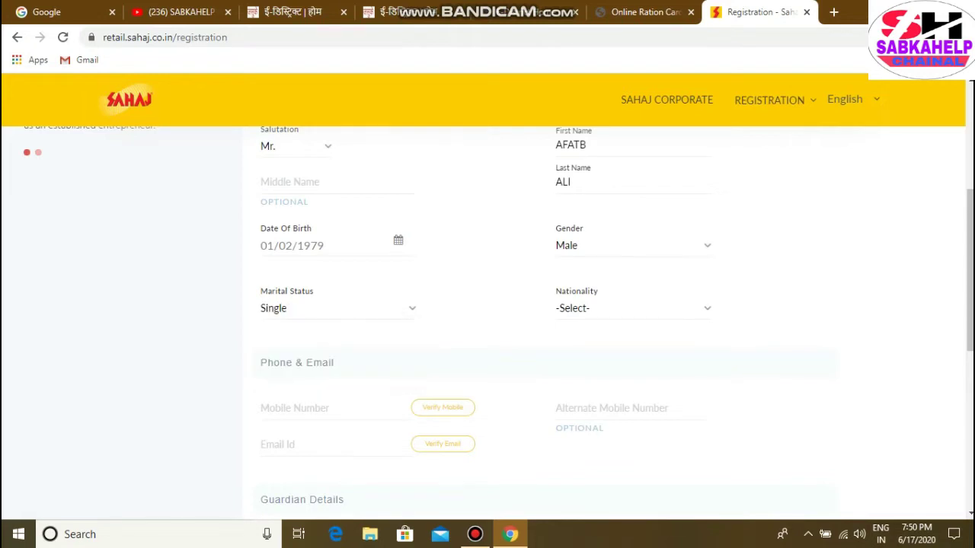
Select Indian as the nationality
{"action": "key", "text": "Tab"}
{"action": "key", "text": "alt+Down"}
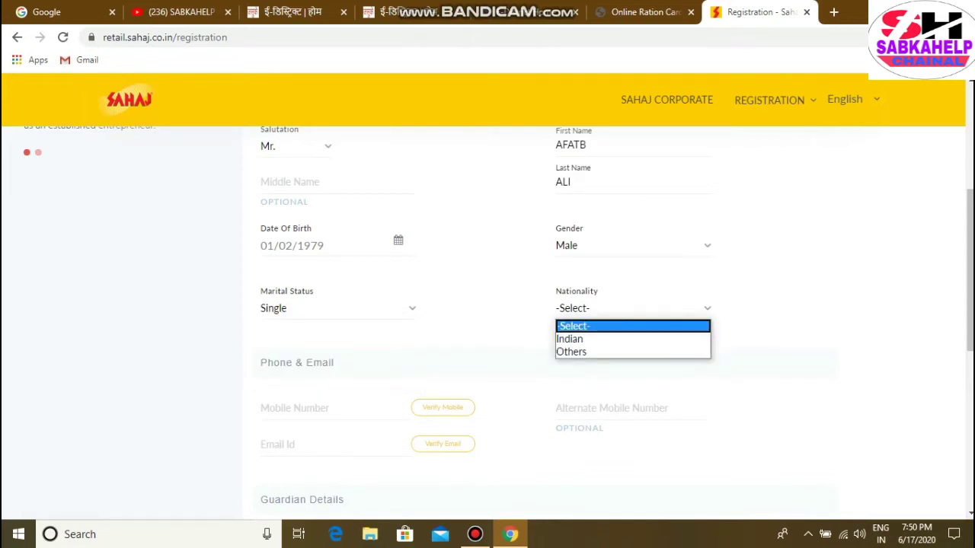
{"action": "key", "text": "Down"}
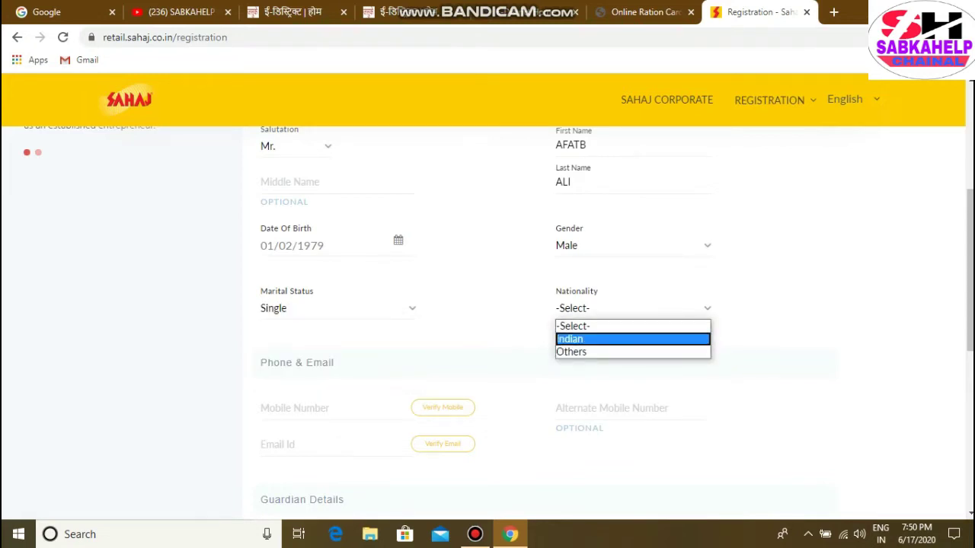
{"action": "key", "text": "Return"}
{"action": "scroll", "coordinate": [488, 320], "scroll_direction": "down", "scroll_amount": 2}
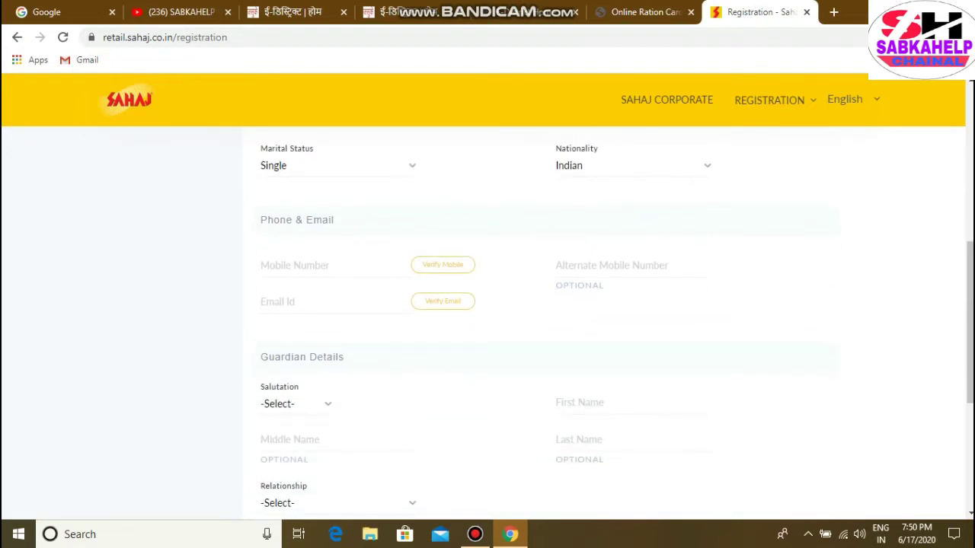
{"action": "left_click", "coordinate": [328, 265]}
{"action": "scroll", "coordinate": [534, 320], "scroll_direction": "down", "scroll_amount": 2}
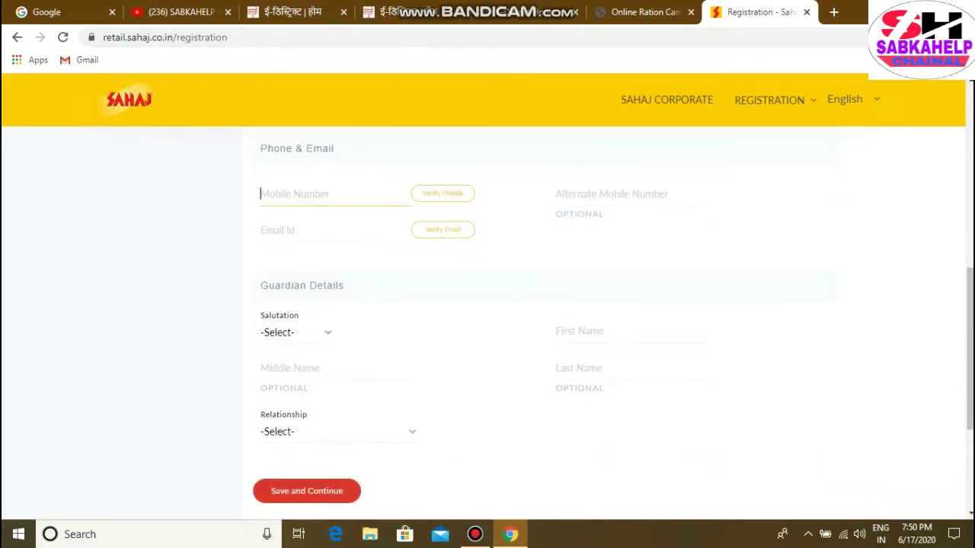
{"action": "scroll", "coordinate": [533, 320], "scroll_direction": "up", "scroll_amount": 2}
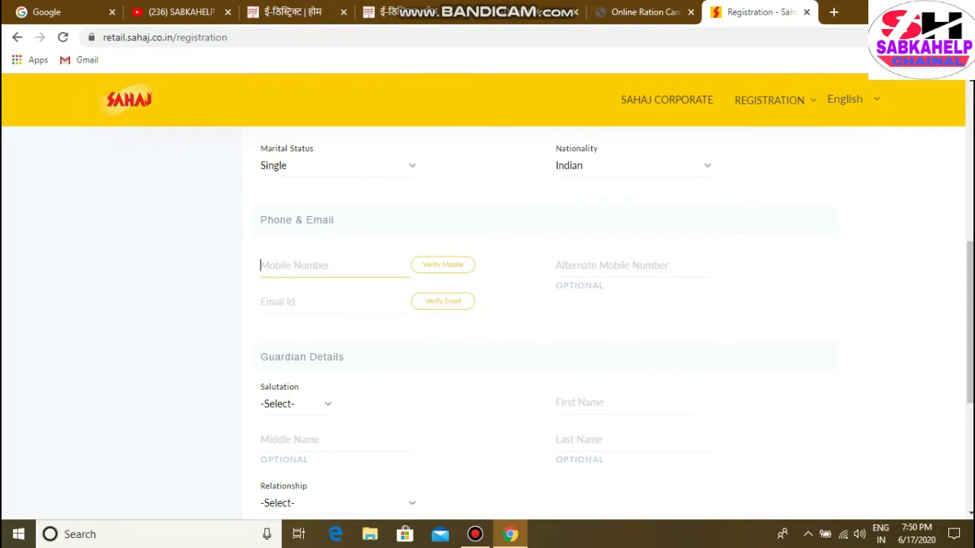
{"action": "scroll", "coordinate": [534, 320], "scroll_direction": "down", "scroll_amount": 1}
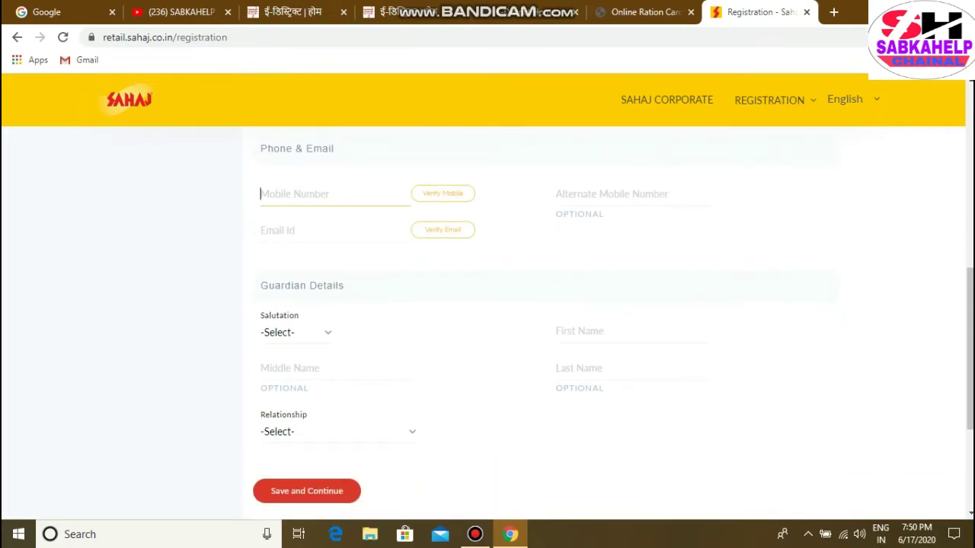
{"action": "left_click", "coordinate": [474, 534]}
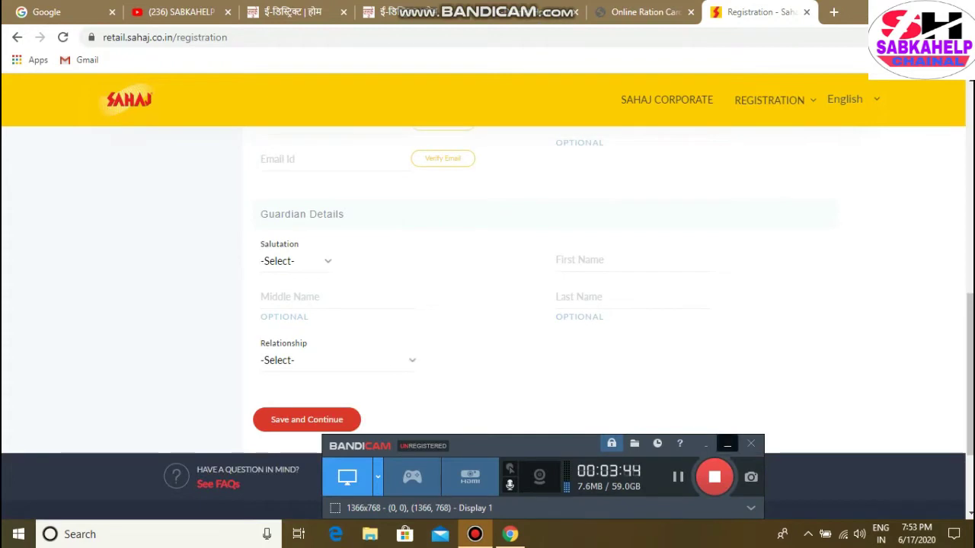
{"action": "key", "text": "alt+Tab"}
{"action": "scroll", "coordinate": [533, 320], "scroll_direction": "up", "scroll_amount": 3}
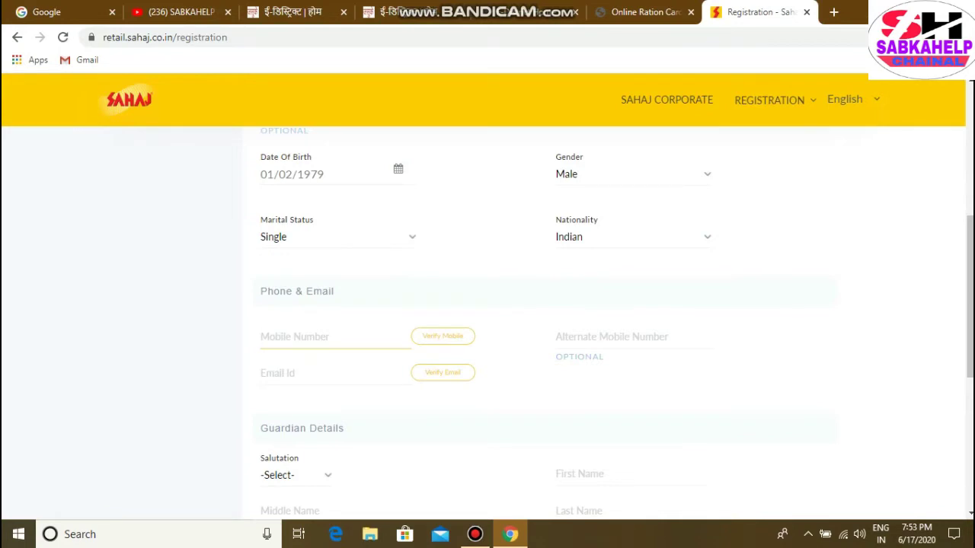
{"action": "scroll", "coordinate": [534, 320], "scroll_direction": "down", "scroll_amount": 1}
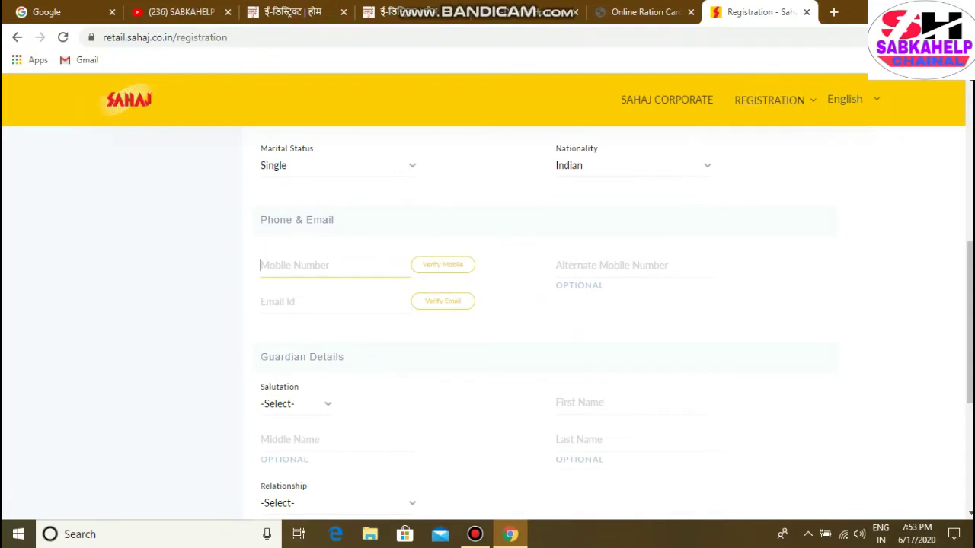
{"action": "scroll", "coordinate": [533, 320], "scroll_direction": "down", "scroll_amount": 2}
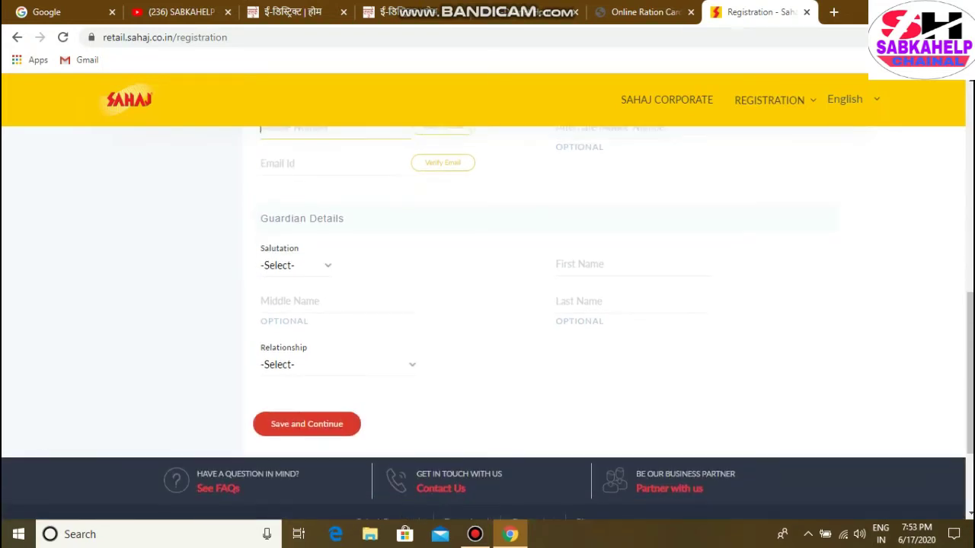
{"action": "scroll", "coordinate": [533, 320], "scroll_direction": "up", "scroll_amount": 3}
{"action": "scroll", "coordinate": [533, 320], "scroll_direction": "down", "scroll_amount": 3}
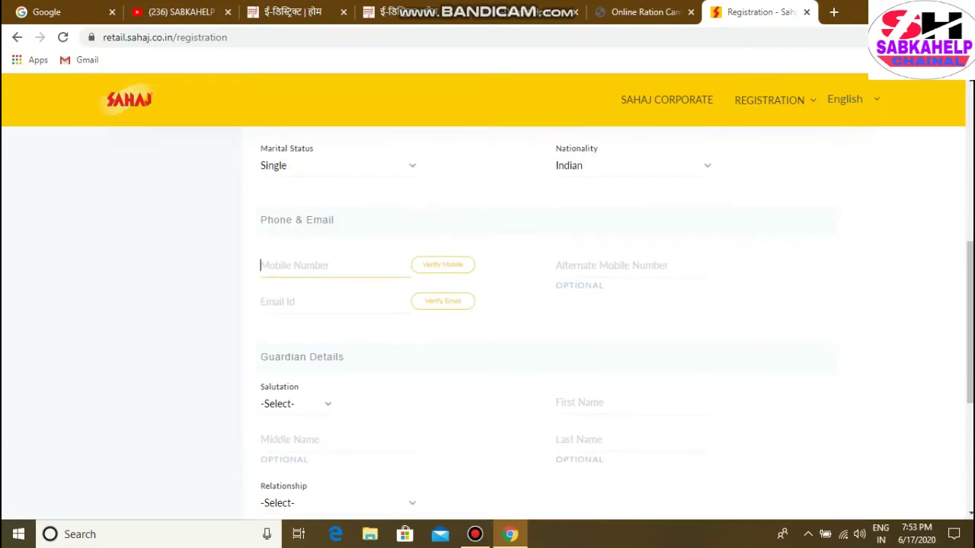
{"action": "scroll", "coordinate": [534, 319], "scroll_direction": "up", "scroll_amount": 2}
{"action": "scroll", "coordinate": [404, 154], "scroll_direction": "down", "scroll_amount": 1}
{"action": "scroll", "coordinate": [404, 154], "scroll_direction": "up", "scroll_amount": 1}
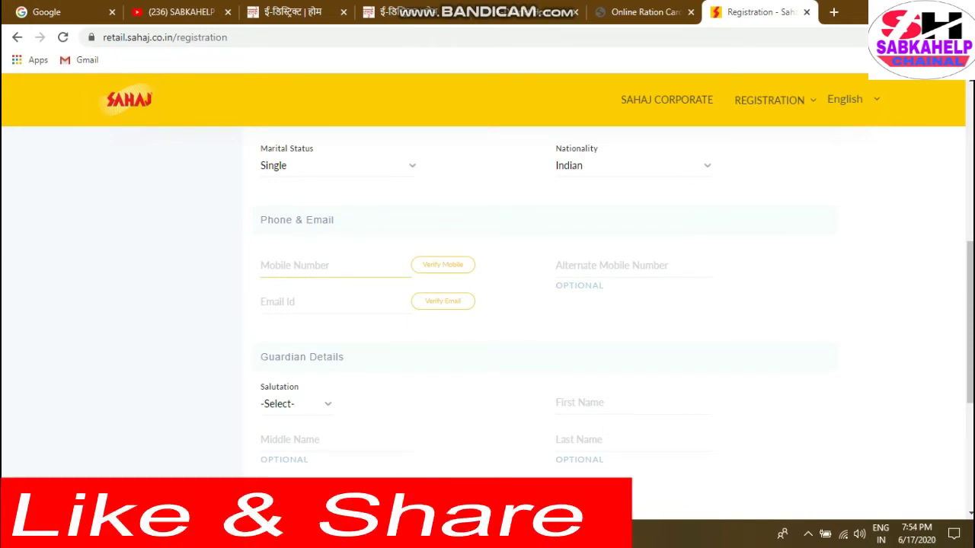
{"action": "left_click", "coordinate": [304, 301]}
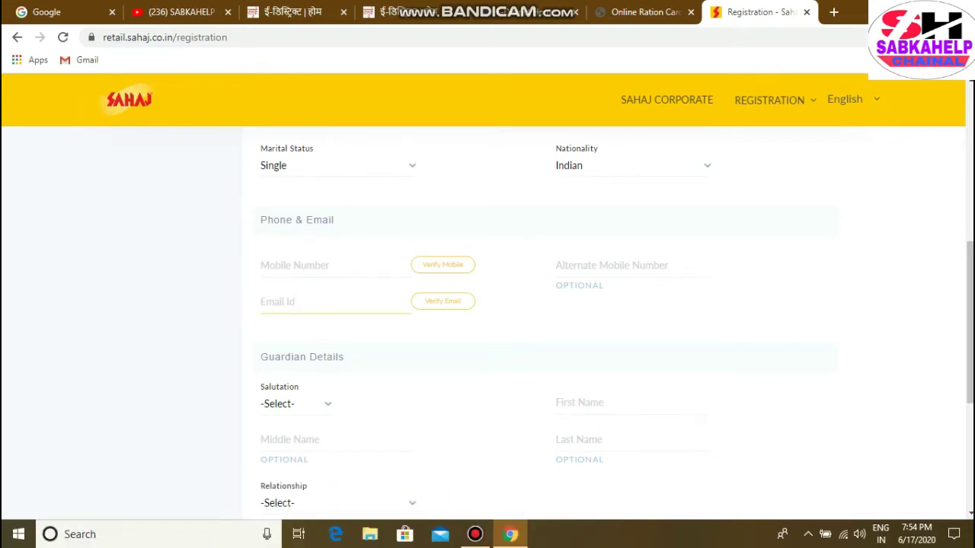
{"action": "scroll", "coordinate": [534, 327], "scroll_direction": "down", "scroll_amount": 1}
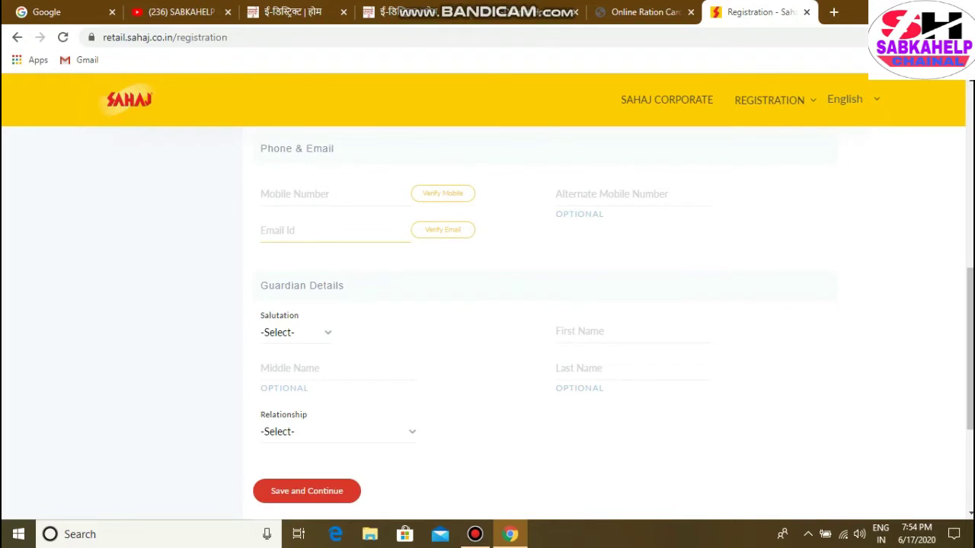
{"action": "left_click", "coordinate": [296, 333]}
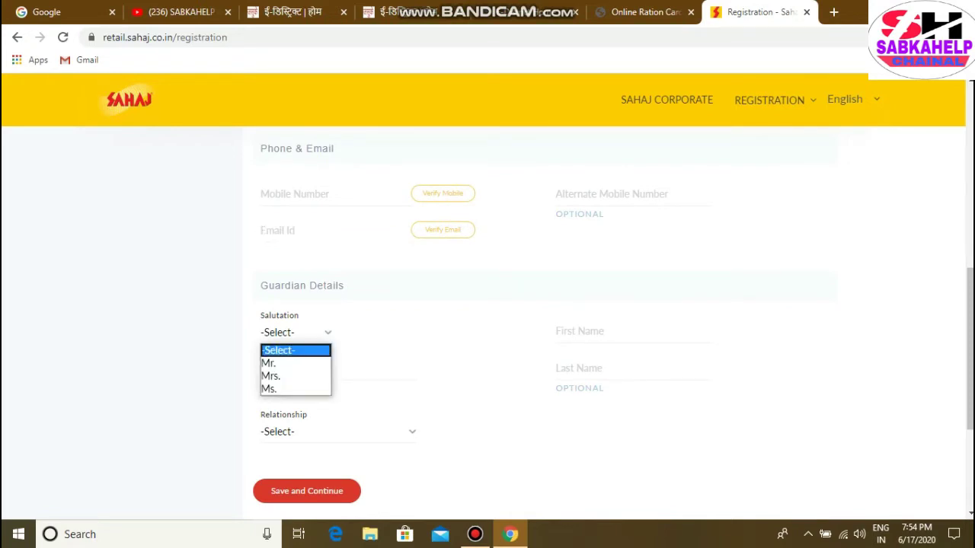
{"action": "left_click", "coordinate": [296, 332]}
{"action": "scroll", "coordinate": [487, 328], "scroll_direction": "down", "scroll_amount": 2}
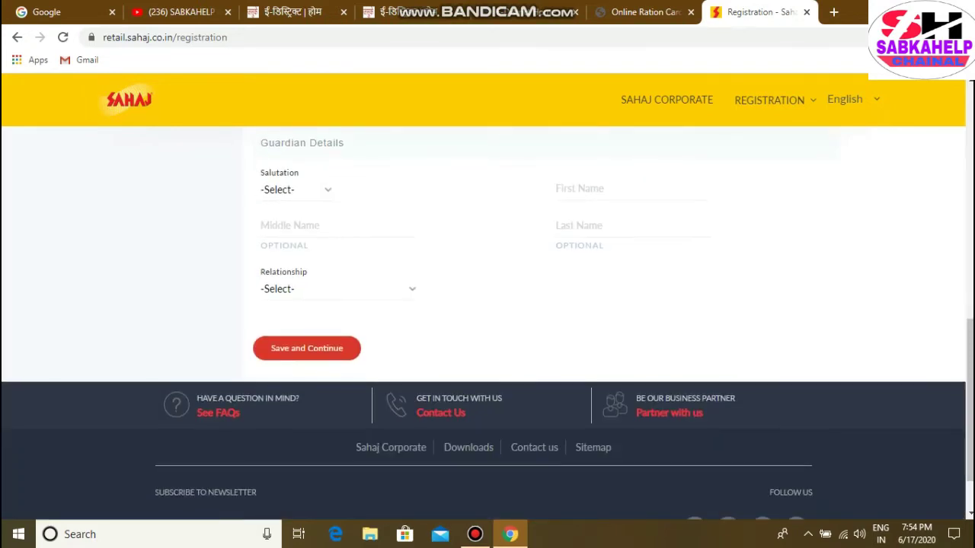
{"action": "left_click", "coordinate": [337, 288]}
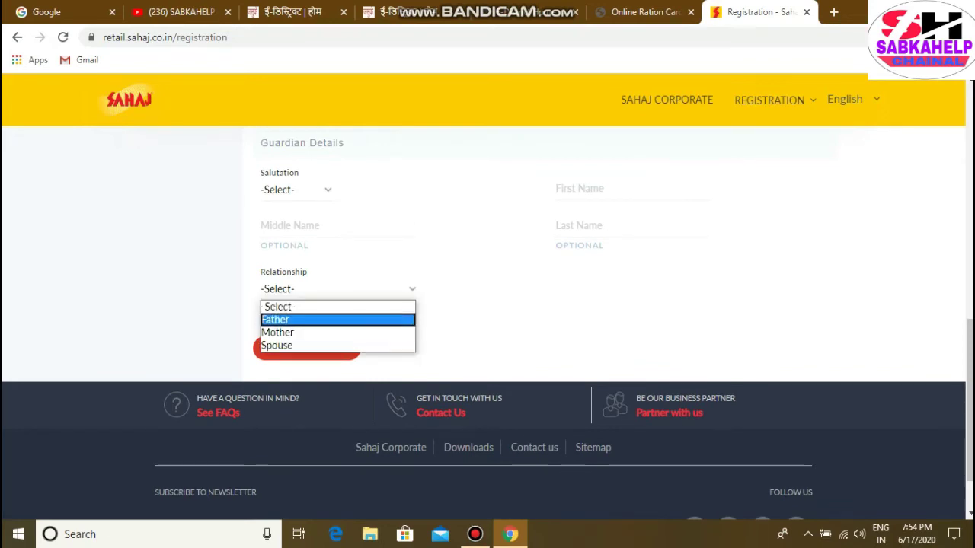
{"action": "left_click", "coordinate": [337, 289]}
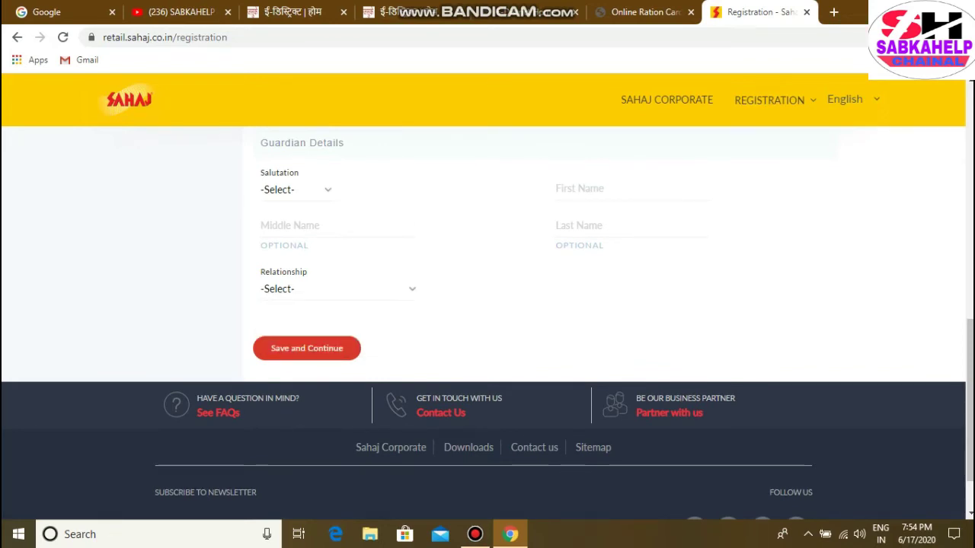
{"action": "left_click", "coordinate": [306, 348]}
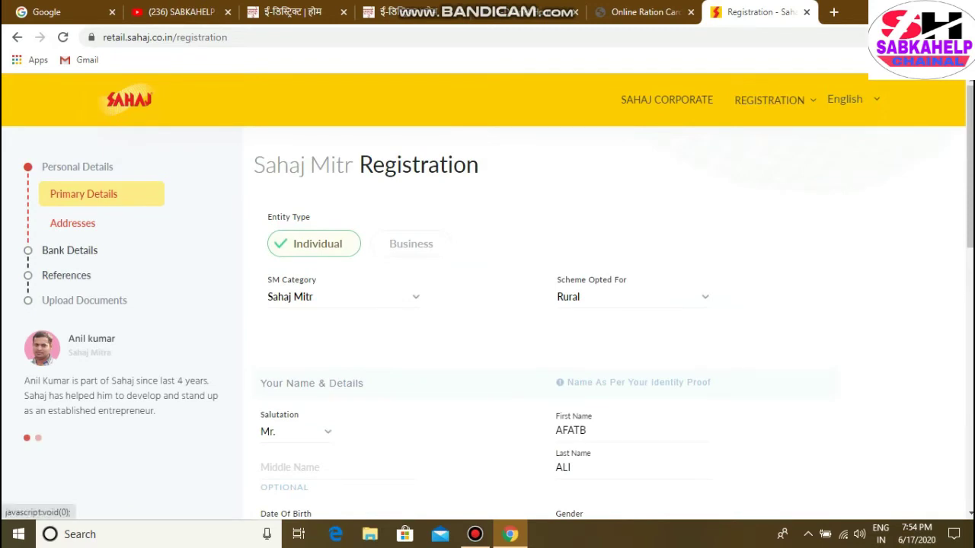
Review the filled Primary Details on the registration form, then switch to the Online Ration Card tab
{"action": "scroll", "coordinate": [487, 320], "scroll_direction": "down", "scroll_amount": 1}
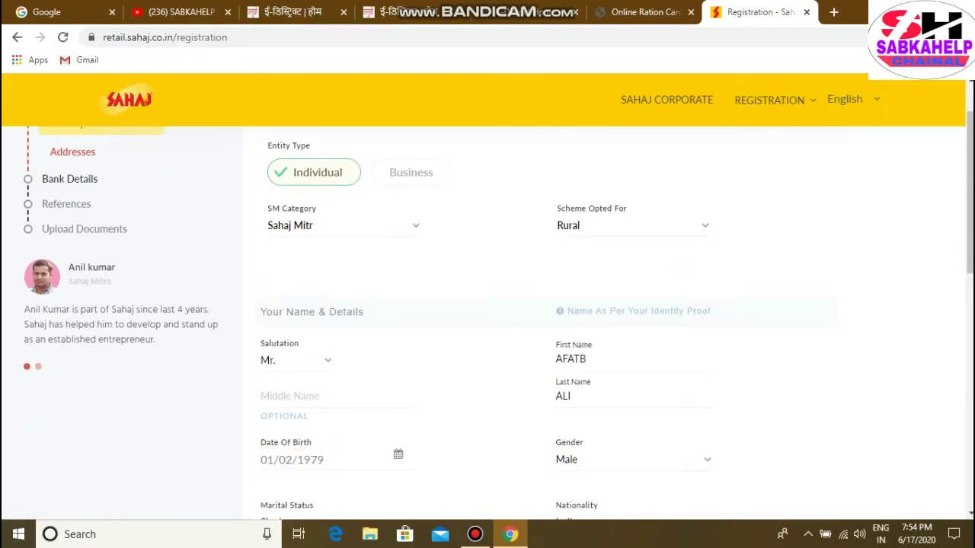
{"action": "scroll", "coordinate": [84, 228], "scroll_direction": "down", "scroll_amount": 2}
{"action": "scroll", "coordinate": [84, 229], "scroll_direction": "up", "scroll_amount": 2}
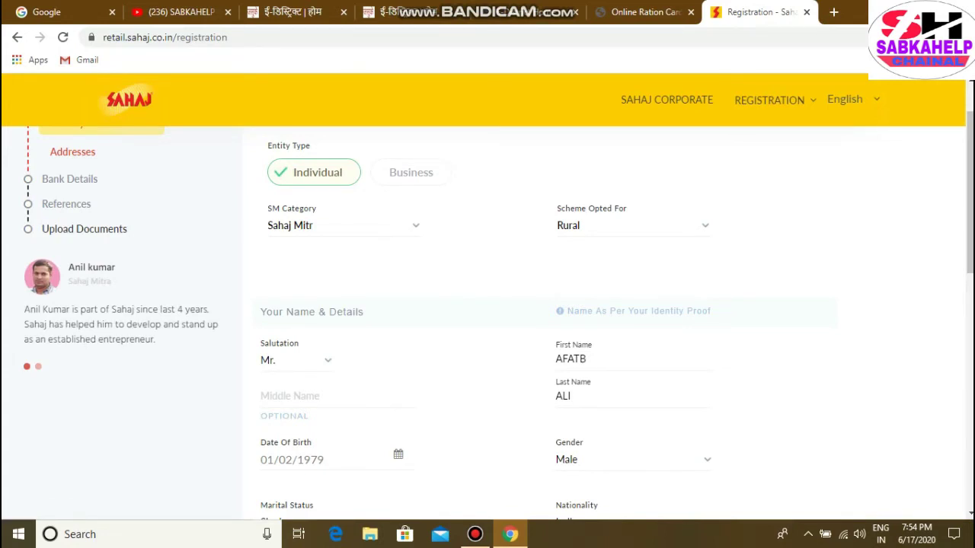
{"action": "scroll", "coordinate": [533, 320], "scroll_direction": "down", "scroll_amount": 2}
{"action": "scroll", "coordinate": [534, 320], "scroll_direction": "up", "scroll_amount": 2}
{"action": "scroll", "coordinate": [487, 320], "scroll_direction": "down", "scroll_amount": 9}
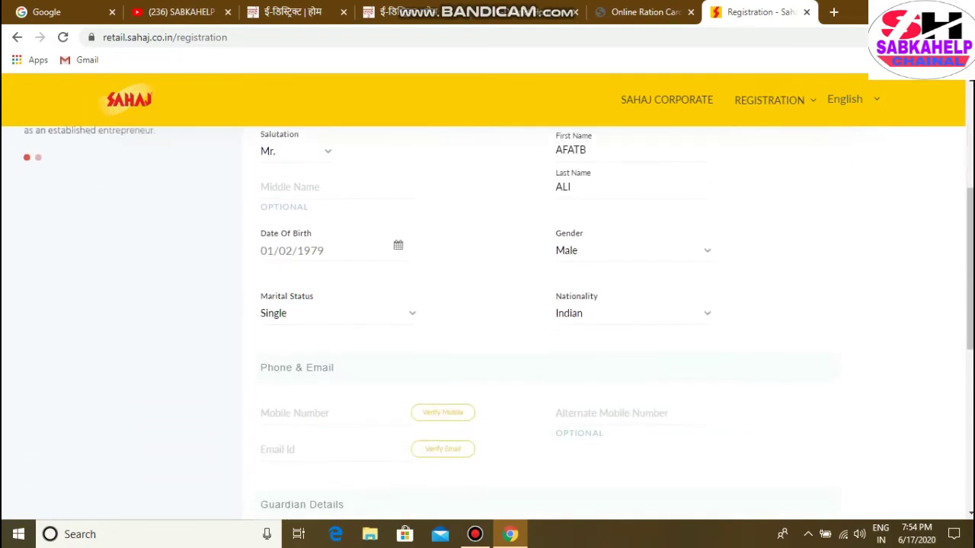
{"action": "scroll", "coordinate": [488, 320], "scroll_direction": "up", "scroll_amount": 10}
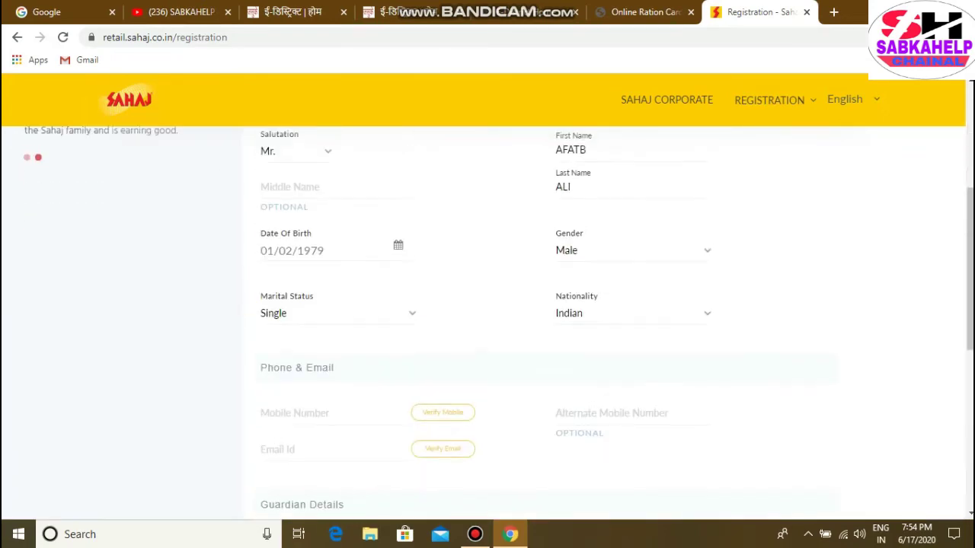
{"action": "scroll", "coordinate": [488, 320], "scroll_direction": "down", "scroll_amount": 4}
{"action": "scroll", "coordinate": [487, 320], "scroll_direction": "up", "scroll_amount": 4}
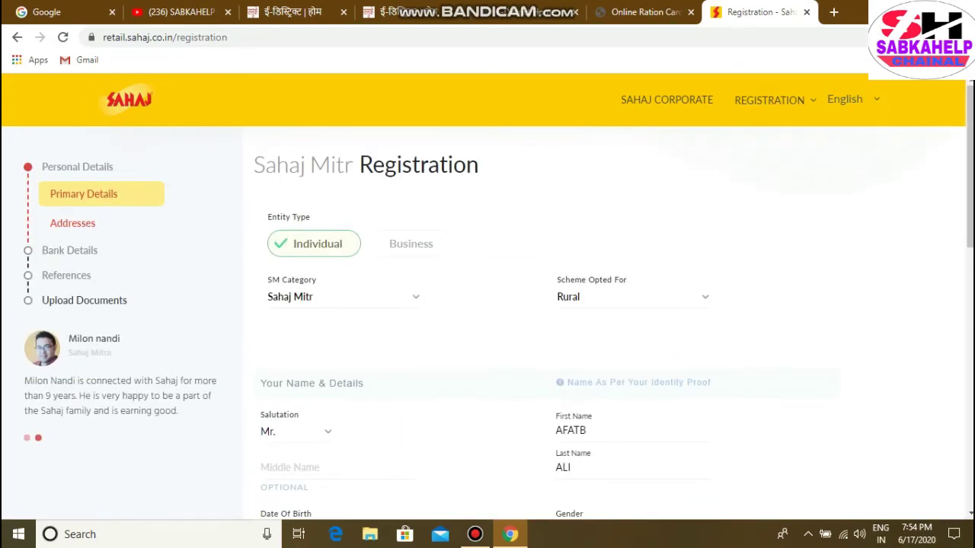
{"action": "scroll", "coordinate": [488, 320], "scroll_direction": "down", "scroll_amount": 9}
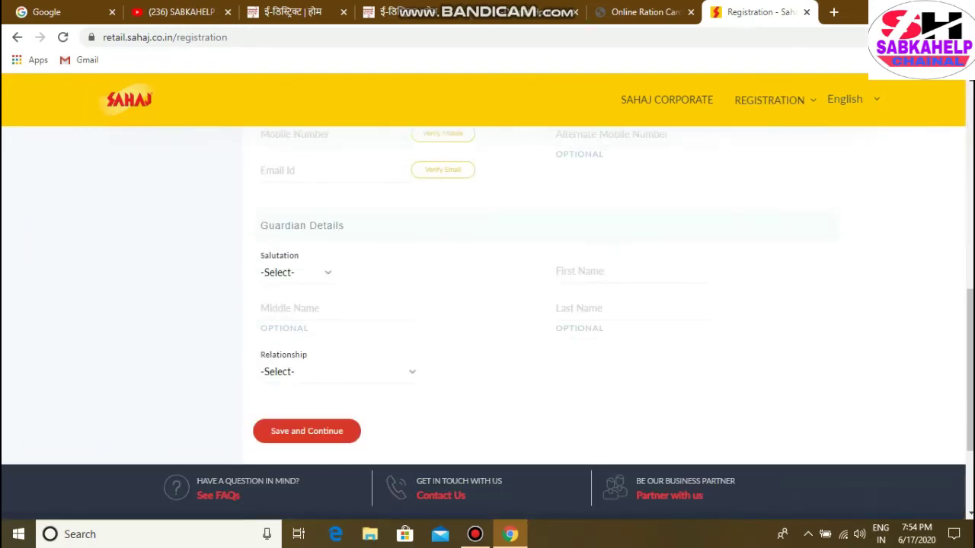
{"action": "scroll", "coordinate": [488, 320], "scroll_direction": "up", "scroll_amount": 9}
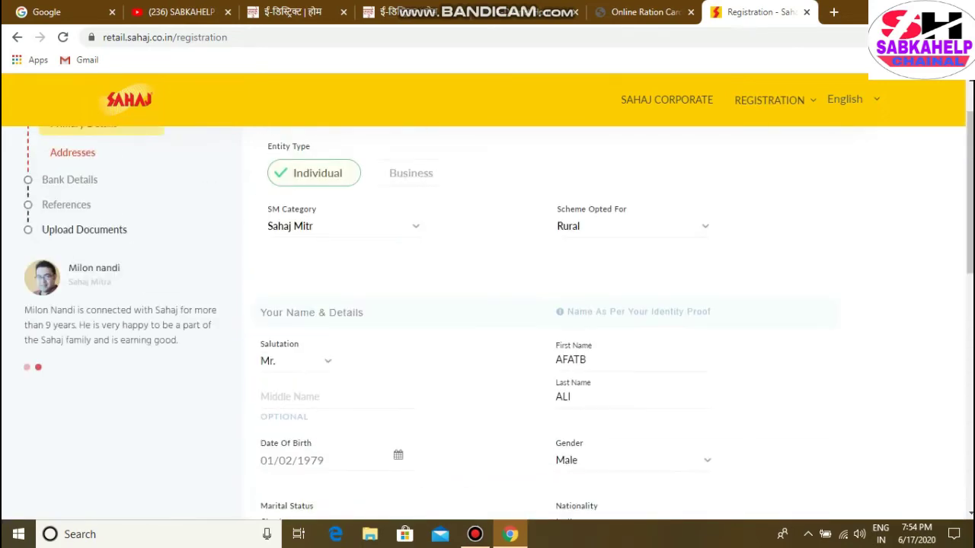
{"action": "scroll", "coordinate": [487, 320], "scroll_direction": "down", "scroll_amount": 7}
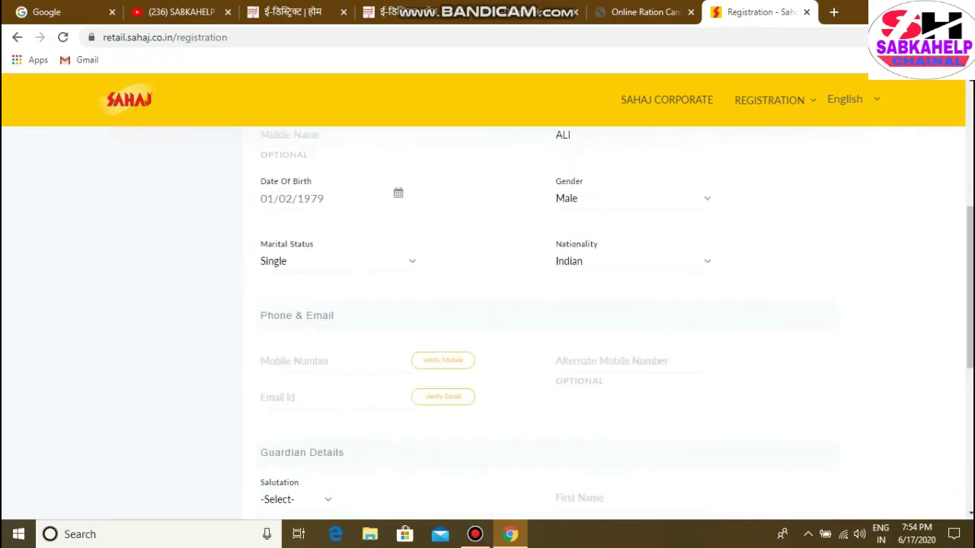
{"action": "scroll", "coordinate": [487, 320], "scroll_direction": "up", "scroll_amount": 6}
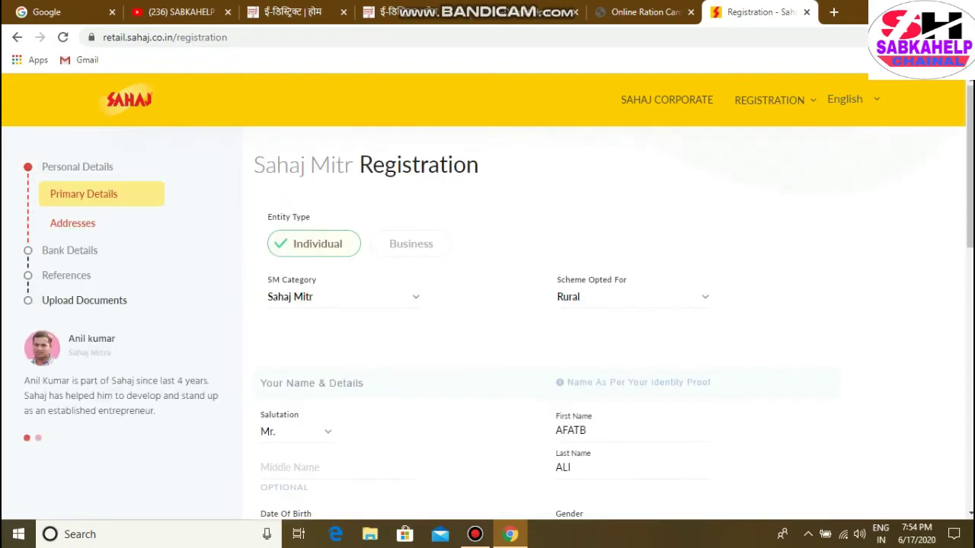
{"action": "scroll", "coordinate": [488, 320], "scroll_direction": "down", "scroll_amount": 5}
{"action": "scroll", "coordinate": [488, 320], "scroll_direction": "up", "scroll_amount": 3}
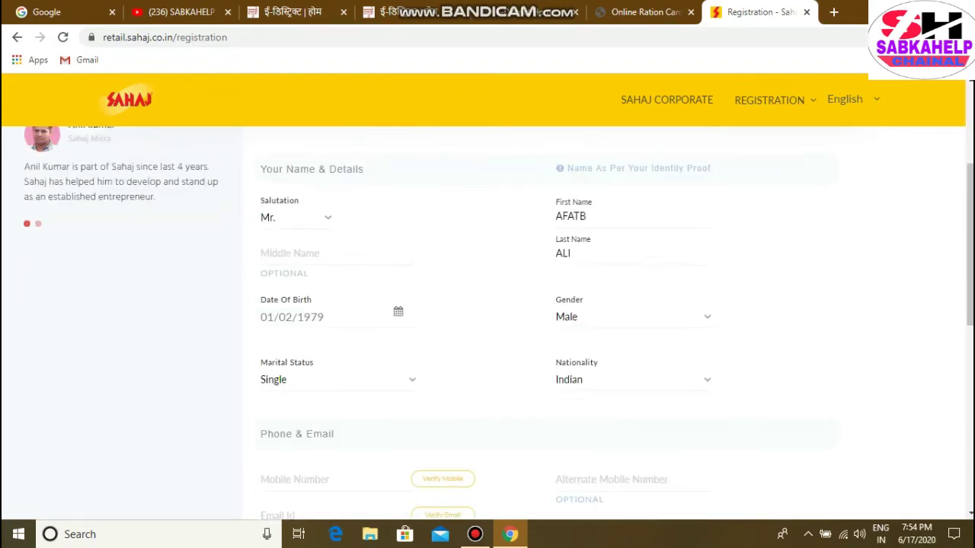
{"action": "scroll", "coordinate": [487, 320], "scroll_direction": "up", "scroll_amount": 3}
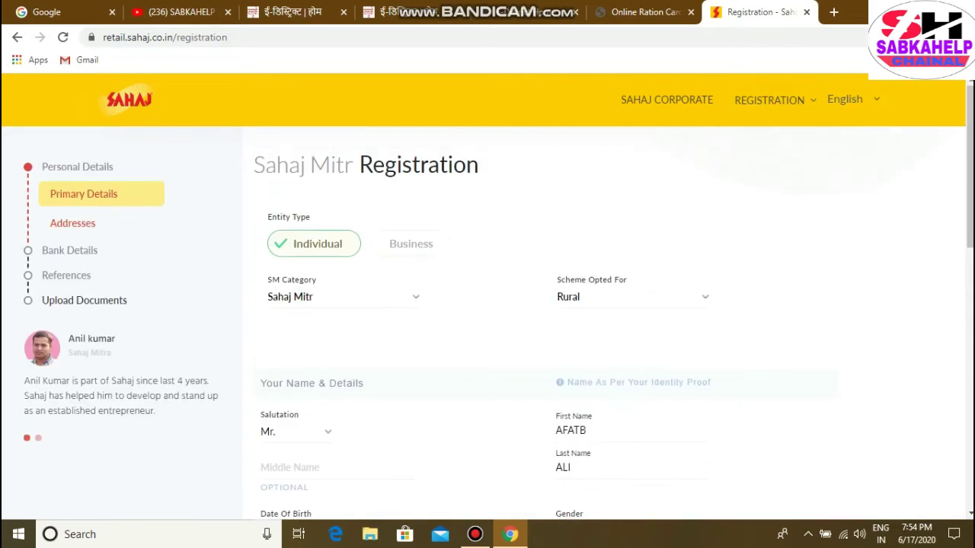
{"action": "scroll", "coordinate": [487, 320], "scroll_direction": "down", "scroll_amount": 5}
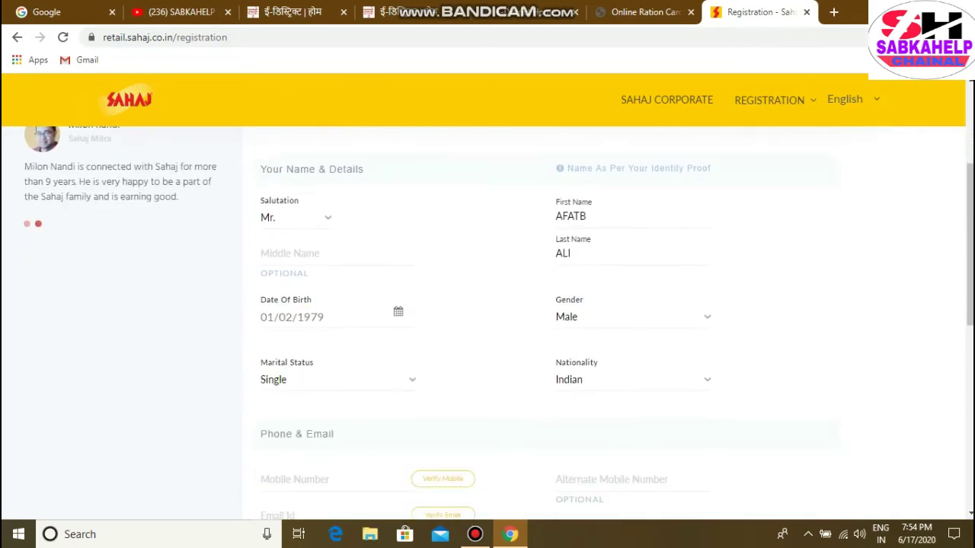
{"action": "scroll", "coordinate": [487, 320], "scroll_direction": "up", "scroll_amount": 6}
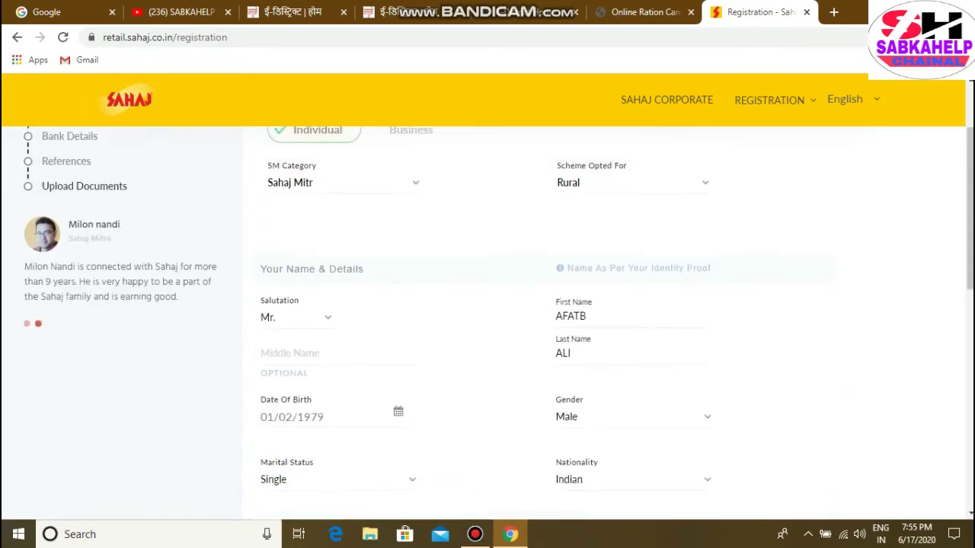
{"action": "scroll", "coordinate": [488, 320], "scroll_direction": "down", "scroll_amount": 2}
{"action": "scroll", "coordinate": [488, 320], "scroll_direction": "down", "scroll_amount": 7}
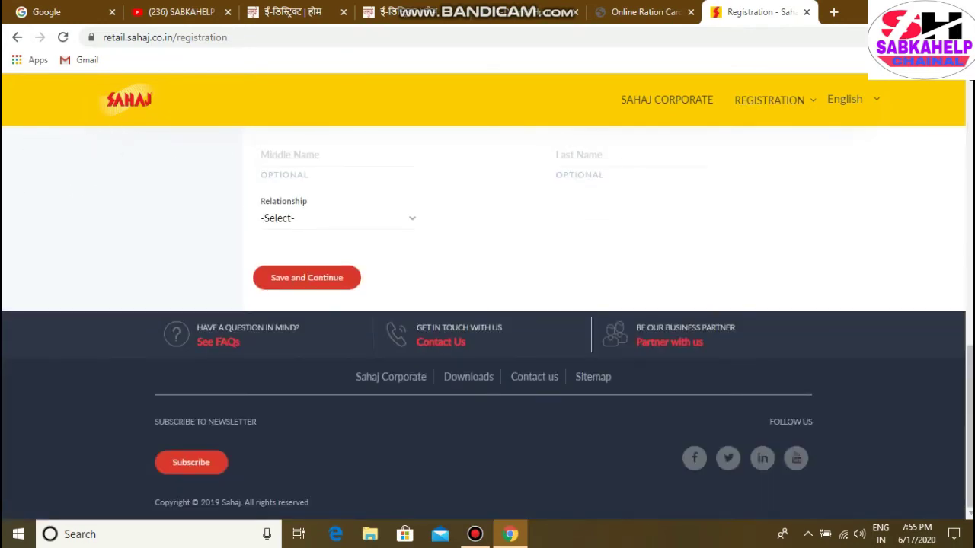
{"action": "scroll", "coordinate": [487, 320], "scroll_direction": "up", "scroll_amount": 7}
{"action": "scroll", "coordinate": [487, 320], "scroll_direction": "up", "scroll_amount": 3}
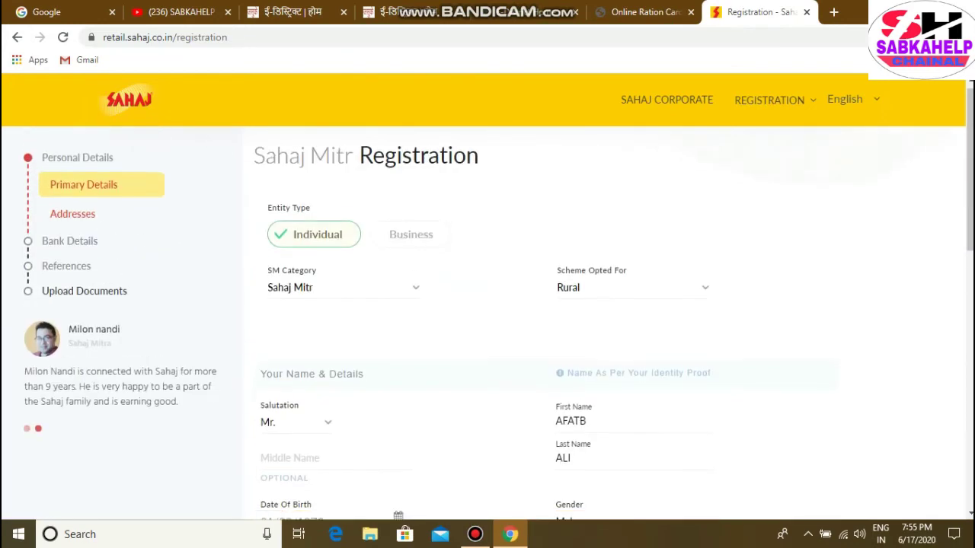
{"action": "scroll", "coordinate": [488, 320], "scroll_direction": "down", "scroll_amount": 5}
{"action": "scroll", "coordinate": [487, 320], "scroll_direction": "down", "scroll_amount": 4}
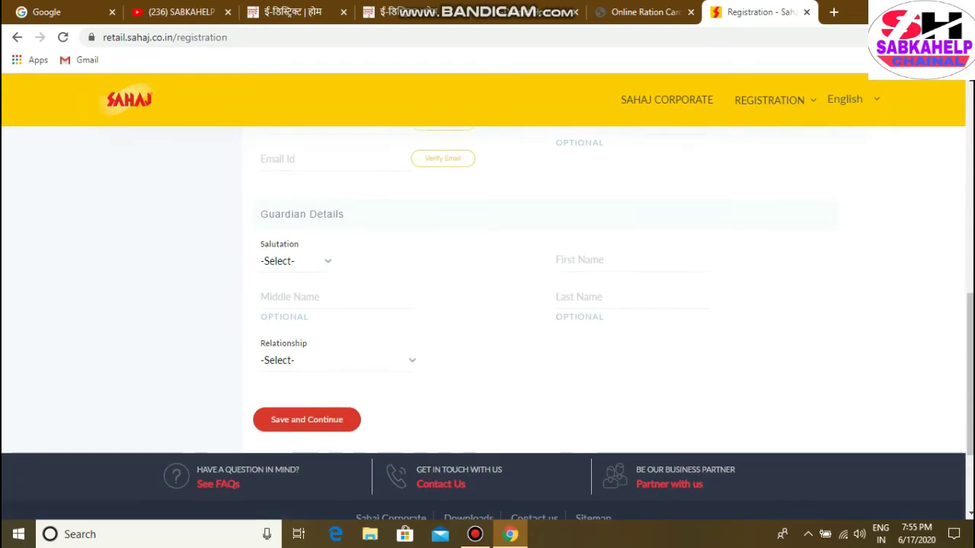
{"action": "scroll", "coordinate": [488, 320], "scroll_direction": "up", "scroll_amount": 2}
{"action": "scroll", "coordinate": [487, 320], "scroll_direction": "up", "scroll_amount": 7}
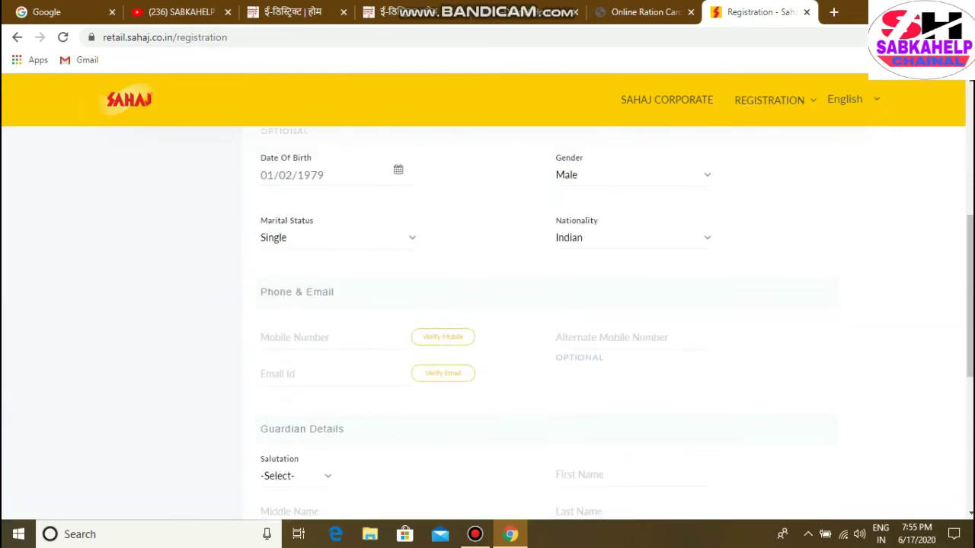
{"action": "scroll", "coordinate": [488, 319], "scroll_direction": "down", "scroll_amount": 8}
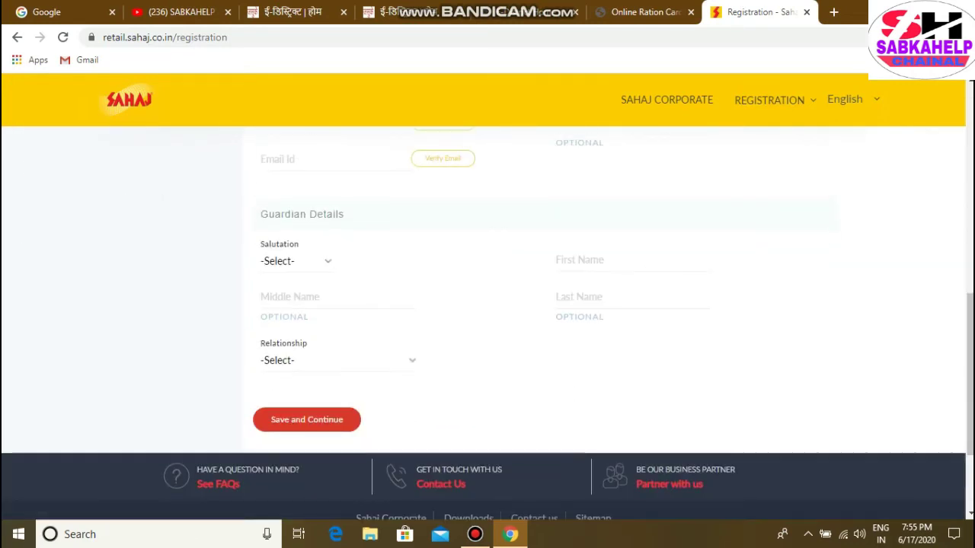
{"action": "scroll", "coordinate": [488, 320], "scroll_direction": "up", "scroll_amount": 5}
{"action": "scroll", "coordinate": [487, 320], "scroll_direction": "up", "scroll_amount": 4}
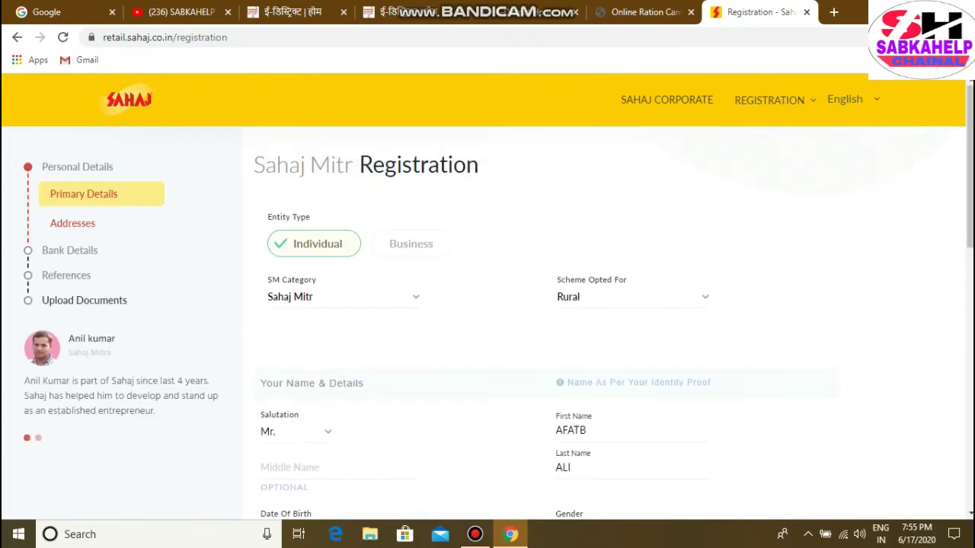
{"action": "scroll", "coordinate": [487, 320], "scroll_direction": "down", "scroll_amount": 8}
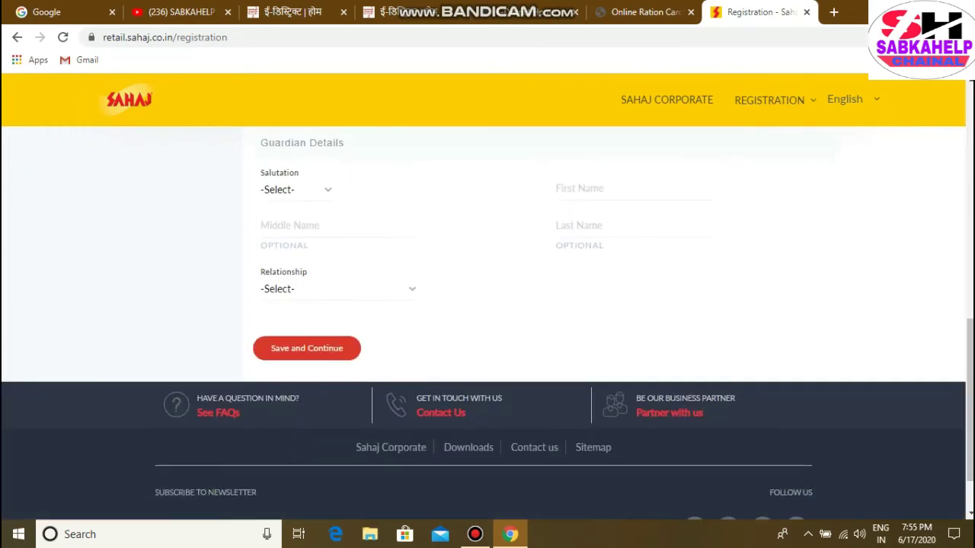
{"action": "scroll", "coordinate": [487, 320], "scroll_direction": "up", "scroll_amount": 9}
{"action": "scroll", "coordinate": [488, 320], "scroll_direction": "down", "scroll_amount": 7}
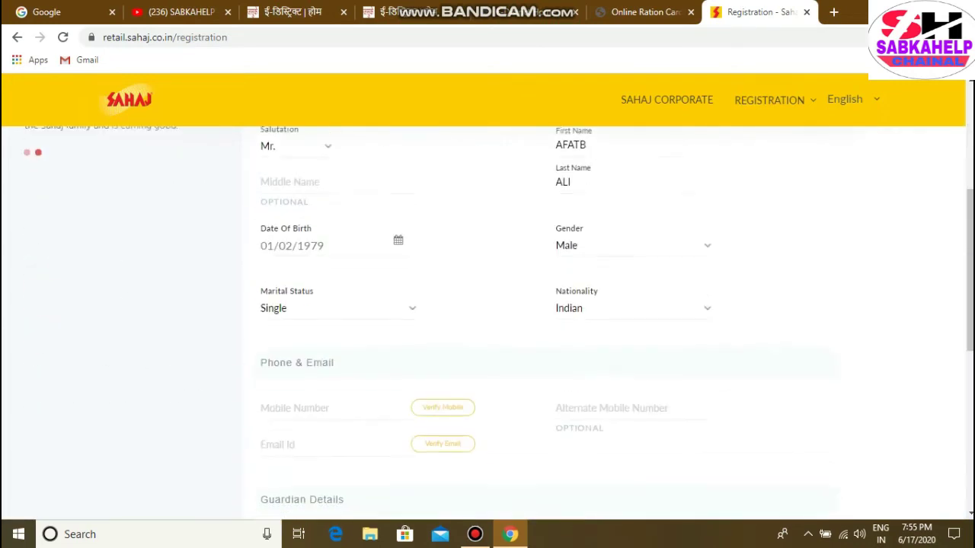
{"action": "scroll", "coordinate": [487, 320], "scroll_direction": "up", "scroll_amount": 8}
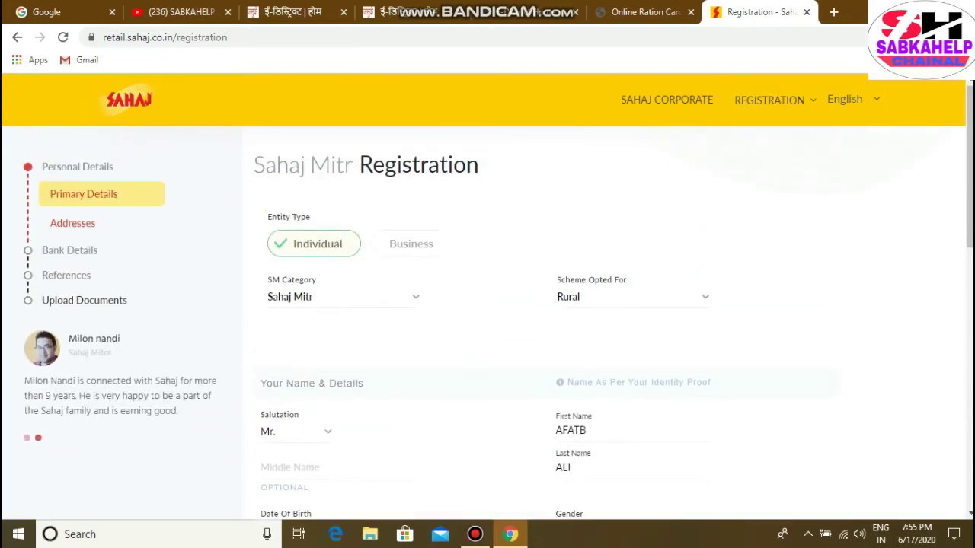
{"action": "scroll", "coordinate": [487, 320], "scroll_direction": "down", "scroll_amount": 5}
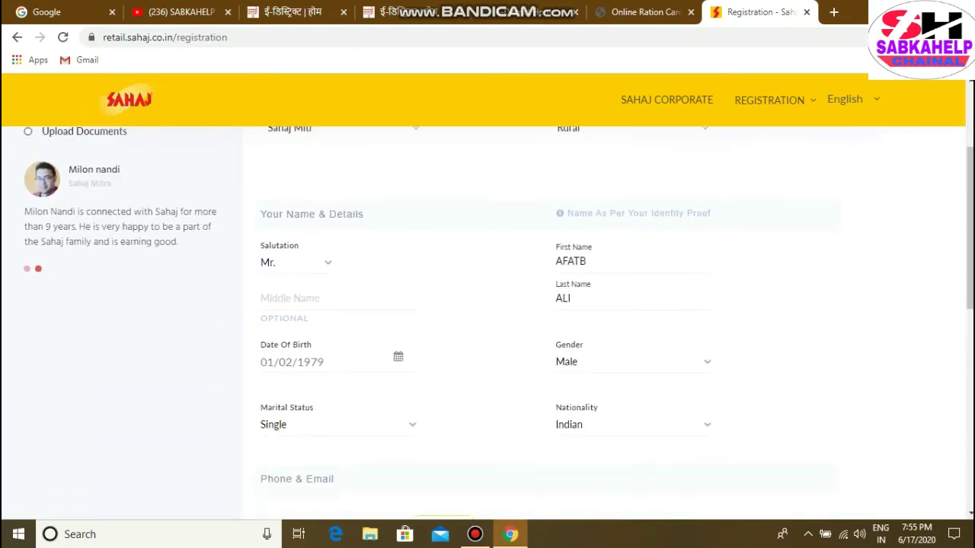
{"action": "scroll", "coordinate": [488, 320], "scroll_direction": "down", "scroll_amount": 2}
{"action": "scroll", "coordinate": [488, 320], "scroll_direction": "up", "scroll_amount": 2}
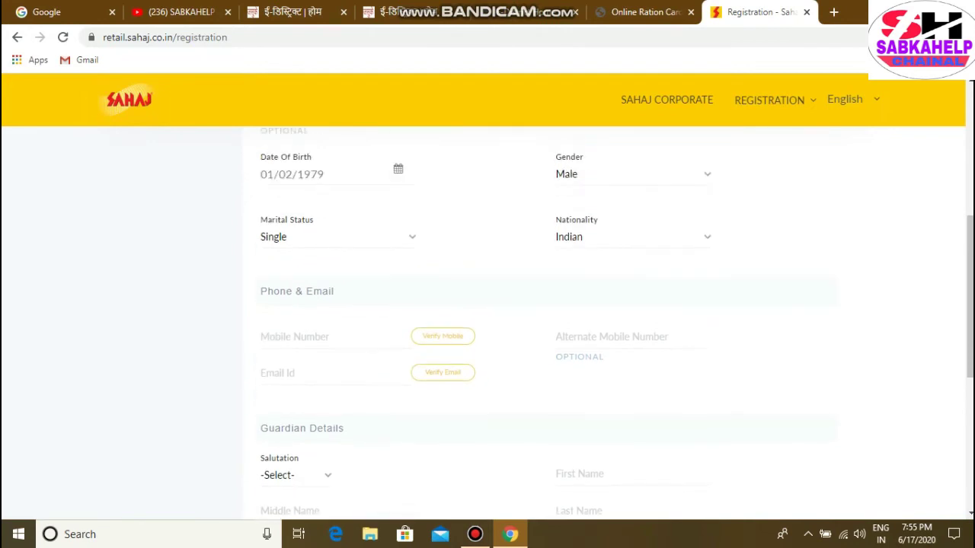
{"action": "scroll", "coordinate": [487, 320], "scroll_direction": "up", "scroll_amount": 5}
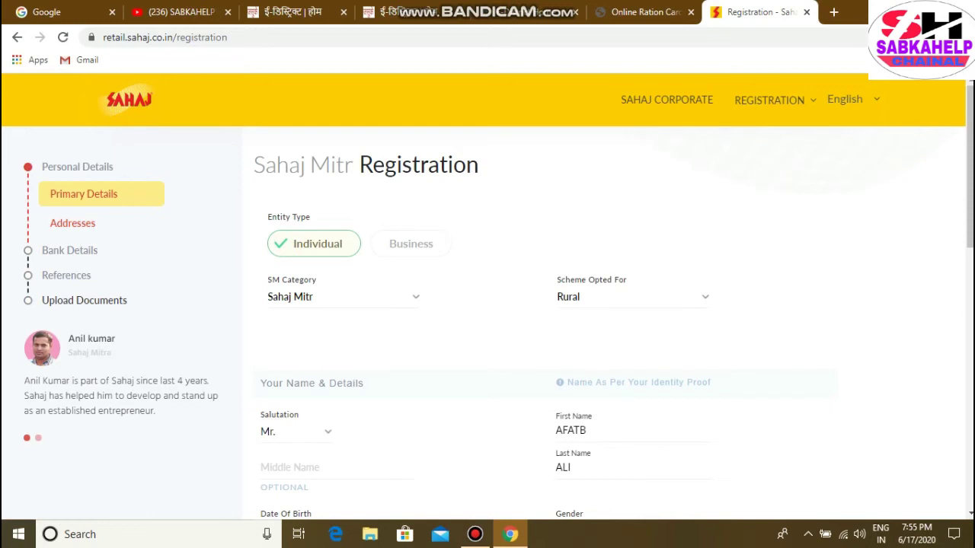
{"action": "scroll", "coordinate": [487, 320], "scroll_direction": "down", "scroll_amount": 3}
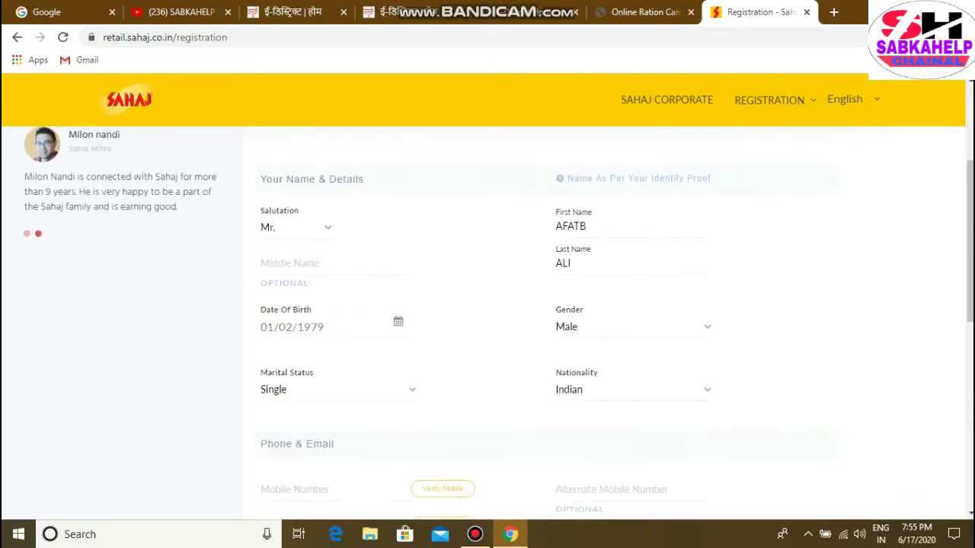
{"action": "scroll", "coordinate": [488, 320], "scroll_direction": "up", "scroll_amount": 3}
{"action": "scroll", "coordinate": [487, 320], "scroll_direction": "down", "scroll_amount": 2}
{"action": "scroll", "coordinate": [487, 320], "scroll_direction": "up", "scroll_amount": 3}
{"action": "scroll", "coordinate": [487, 320], "scroll_direction": "down", "scroll_amount": 7}
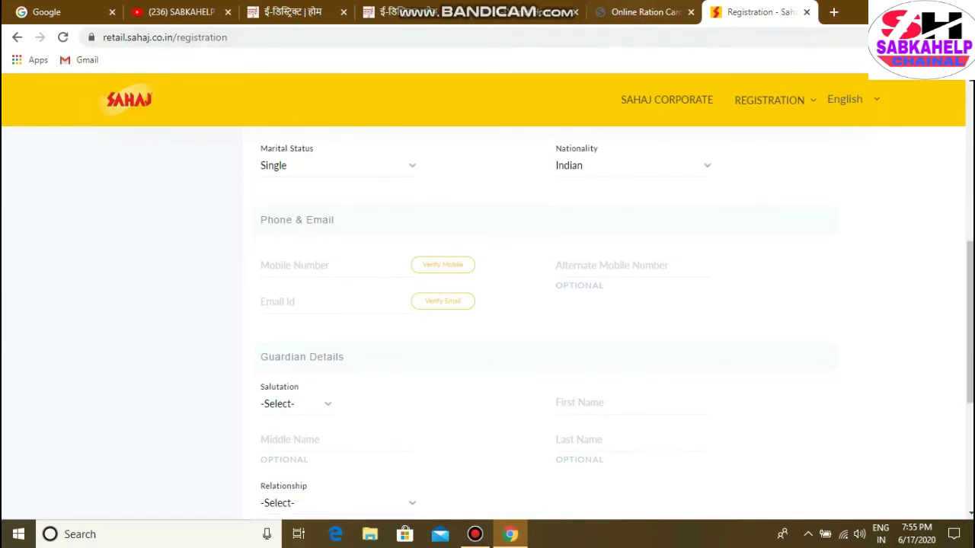
{"action": "key", "text": "ctrl+shift+Tab"}
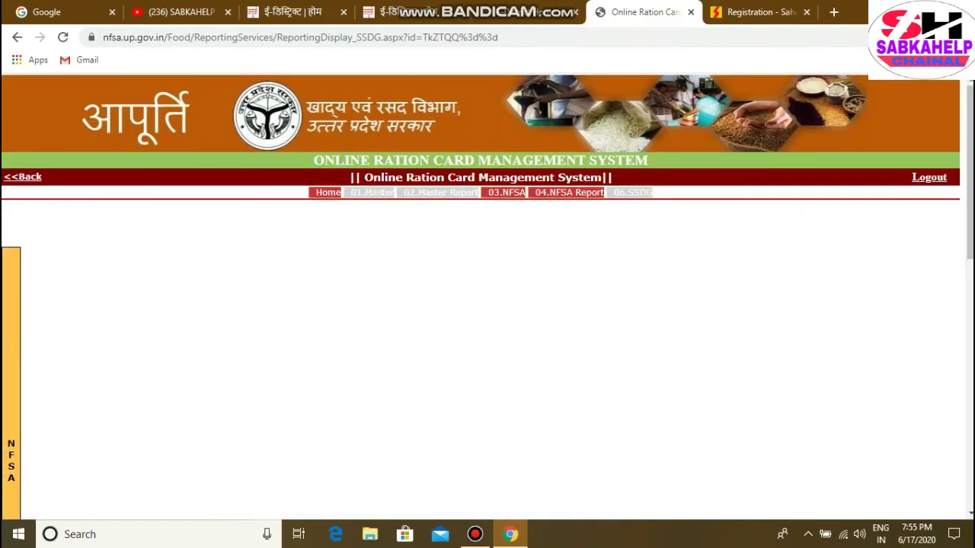
Glance at the eDistrict services home page, then return to the Online Ration Card page
{"action": "key", "text": "ctrl+shift+Tab"}
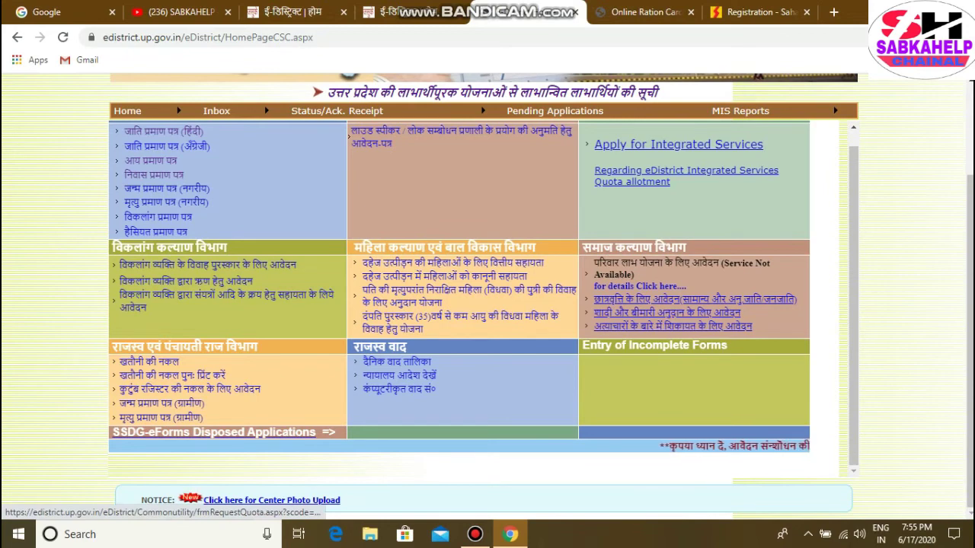
{"action": "key", "text": "ctrl+Tab"}
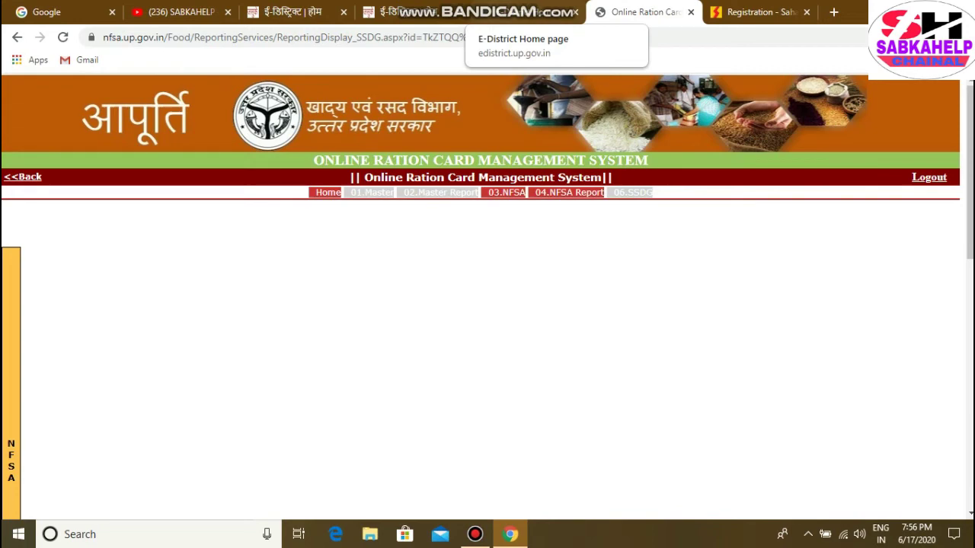
{"action": "left_click", "coordinate": [472, 12]}
{"action": "left_click", "coordinate": [639, 11]}
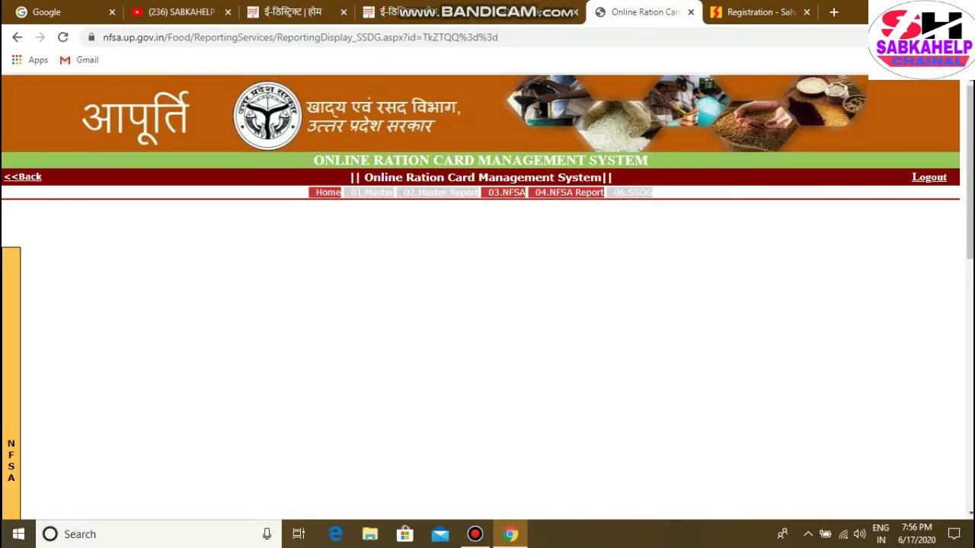
{"action": "mouse_move", "coordinate": [10, 457]}
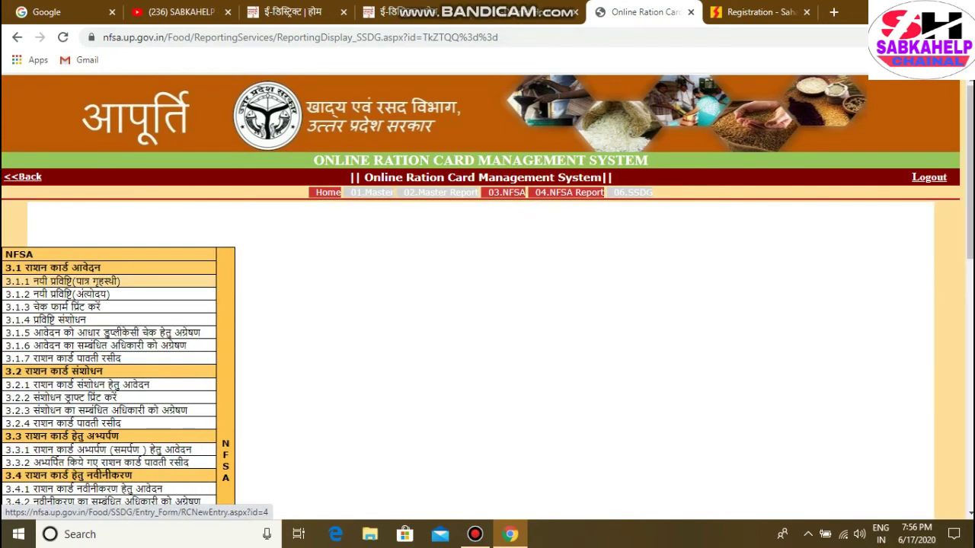
{"action": "scroll", "coordinate": [114, 305], "scroll_direction": "down", "scroll_amount": 2}
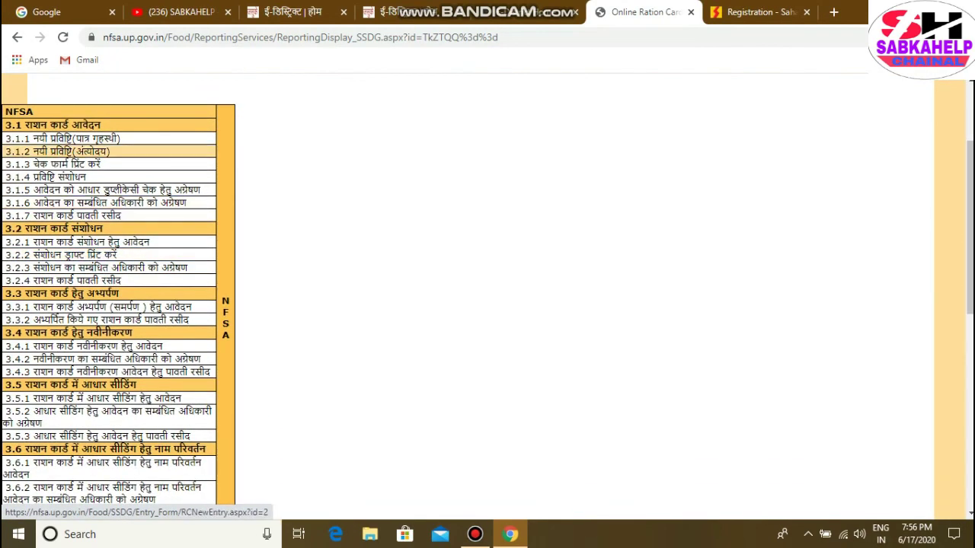
{"action": "scroll", "coordinate": [114, 323], "scroll_direction": "down", "scroll_amount": 1}
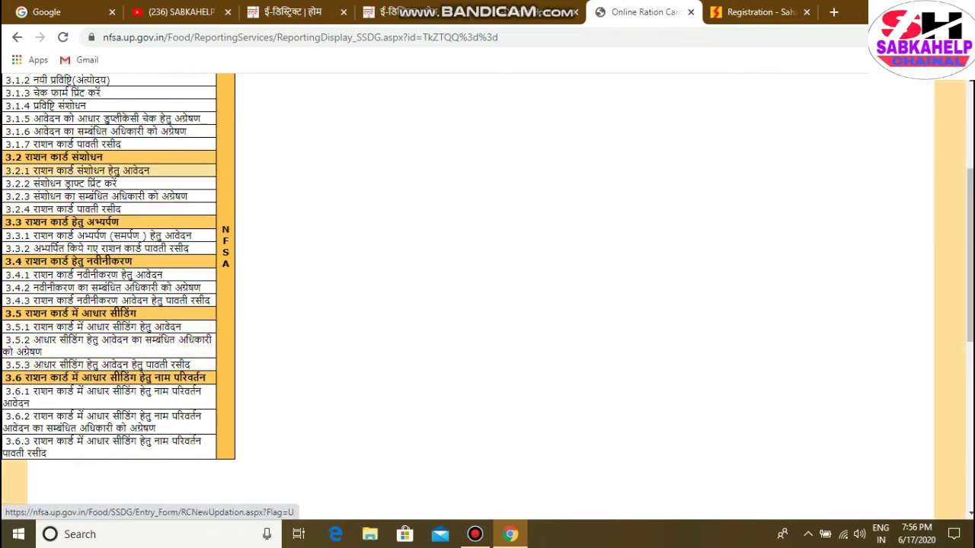
{"action": "left_click", "coordinate": [83, 171]}
{"action": "scroll", "coordinate": [107, 261], "scroll_direction": "down", "scroll_amount": 3}
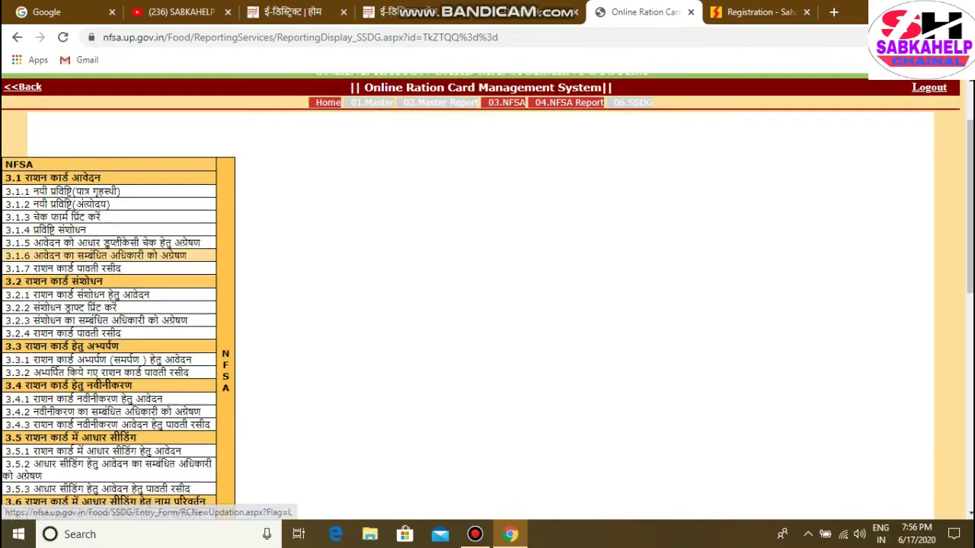
{"action": "scroll", "coordinate": [106, 375], "scroll_direction": "up", "scroll_amount": 2}
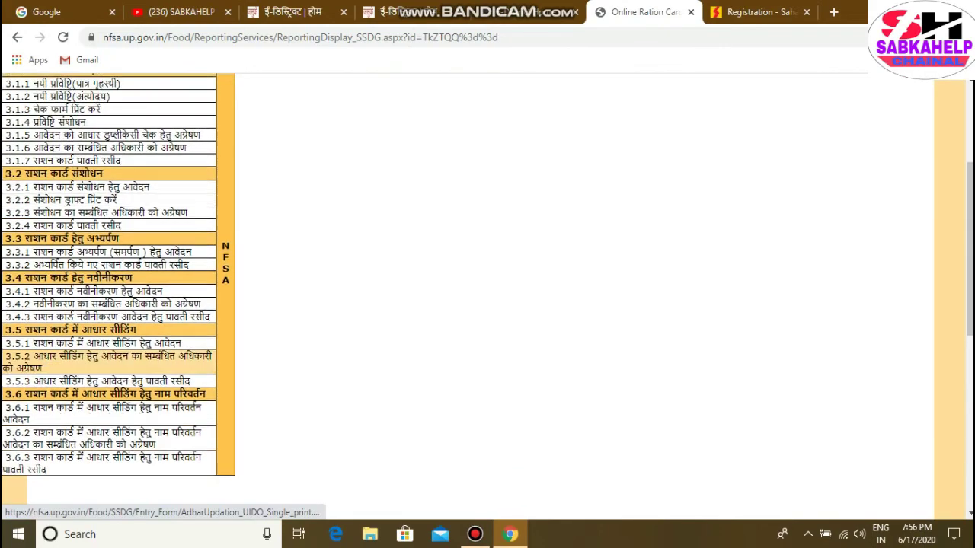
{"action": "scroll", "coordinate": [114, 305], "scroll_direction": "down", "scroll_amount": 2}
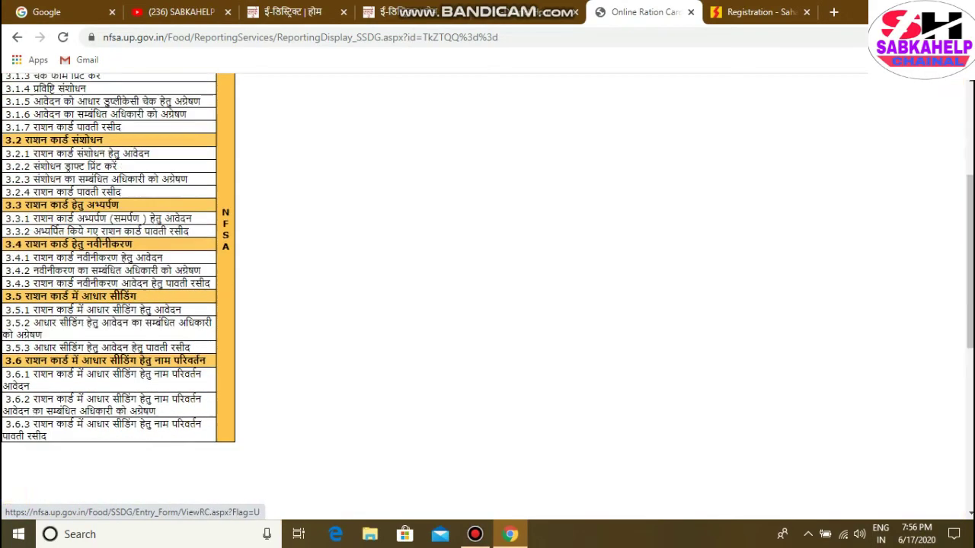
{"action": "scroll", "coordinate": [114, 305], "scroll_direction": "up", "scroll_amount": 5}
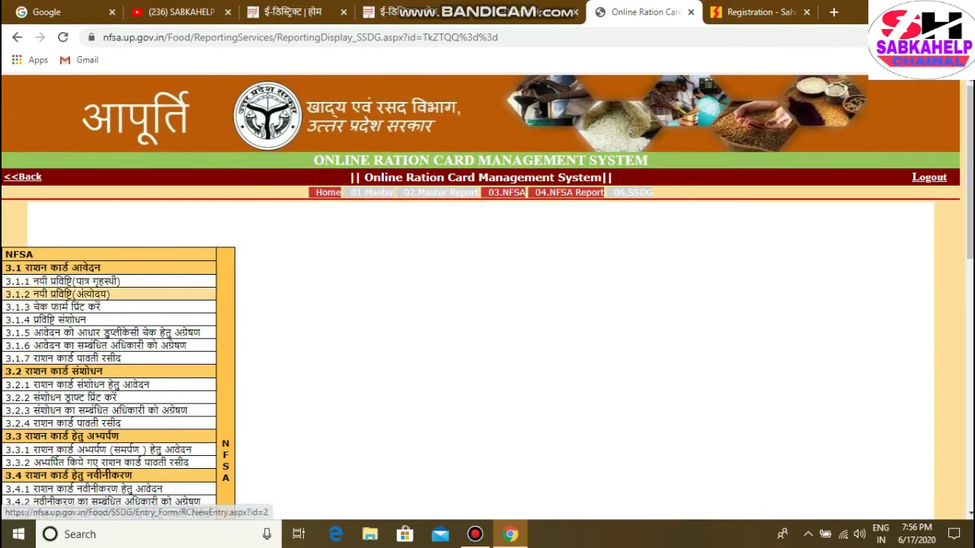